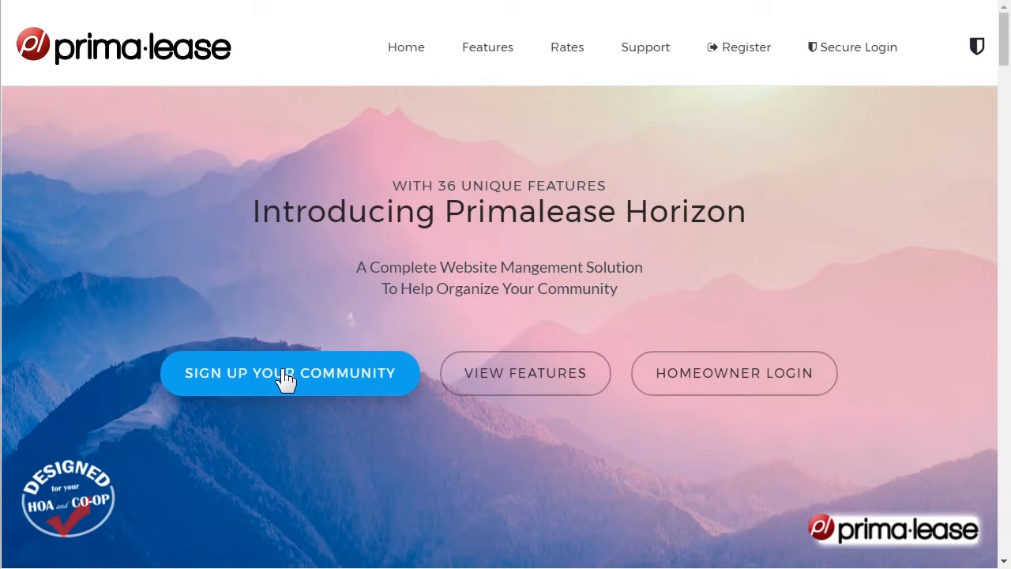
# Start the community sign-up with the name Test Community and the community's postal code, keeping the Property Manager role, and continue to registration
pyautogui.click(281, 371)
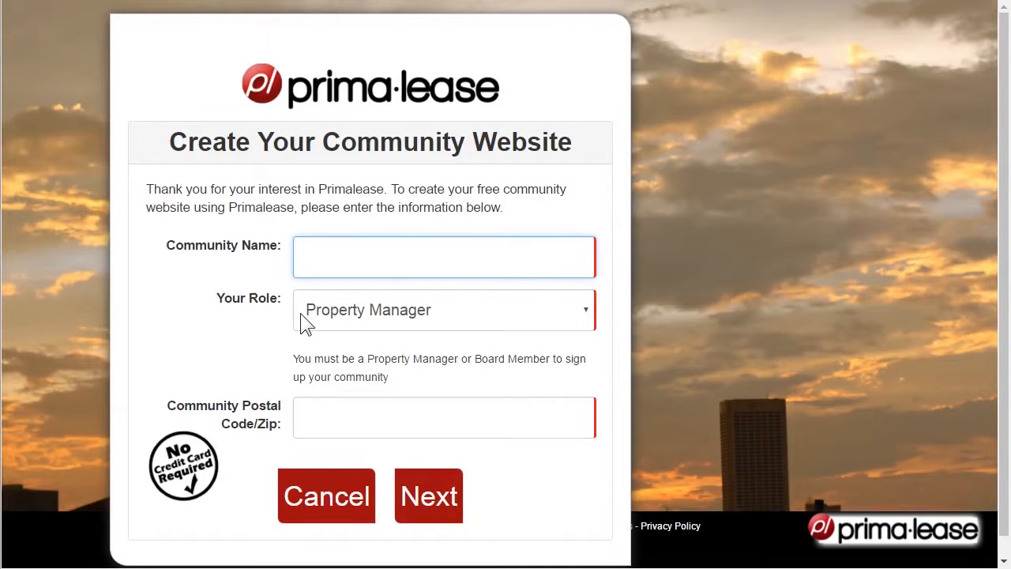
pyautogui.write('Test Commun')
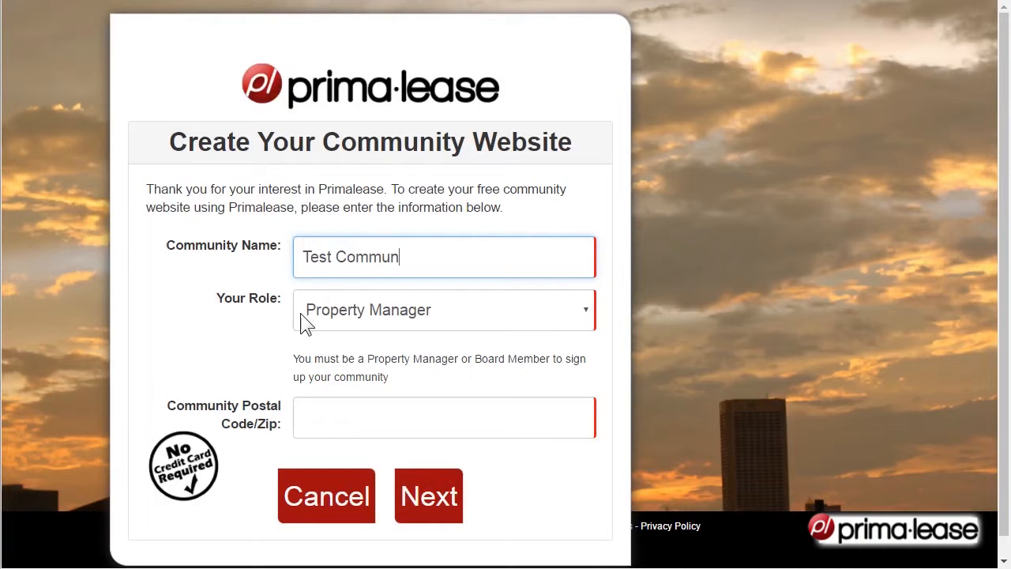
pyautogui.write('ity')
pyautogui.click(333, 429)
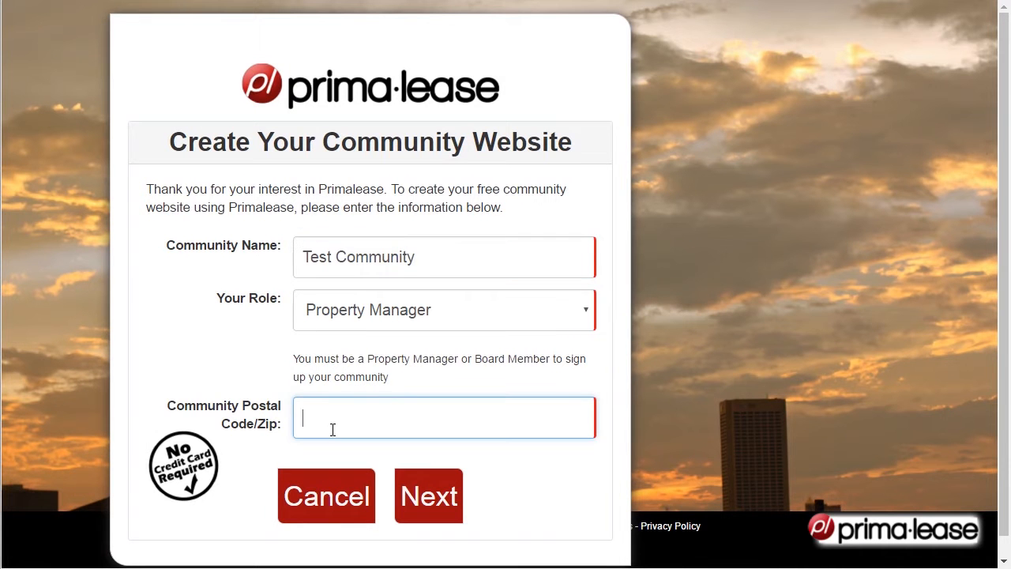
pyautogui.write('30306')
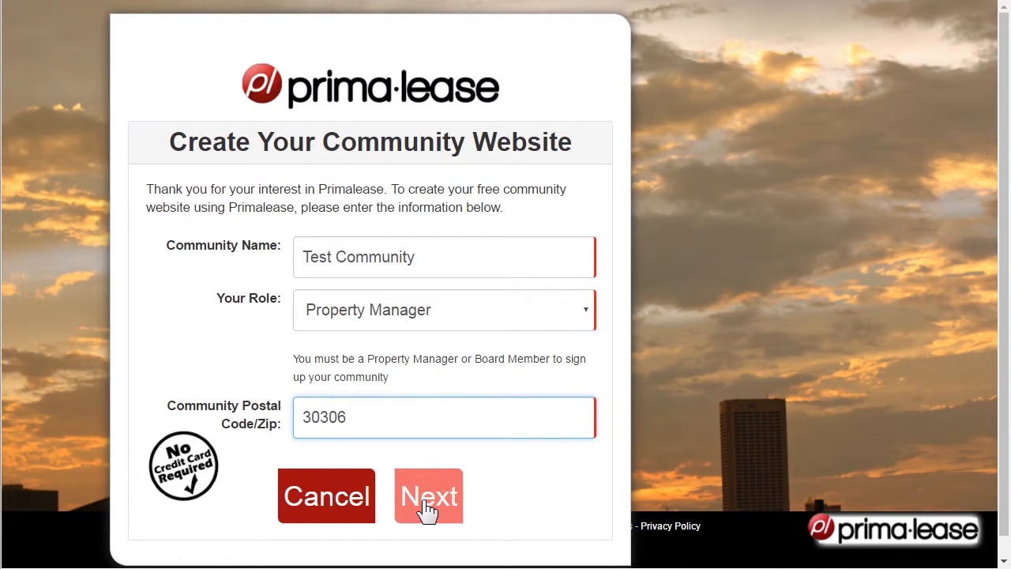
pyautogui.click(428, 509)
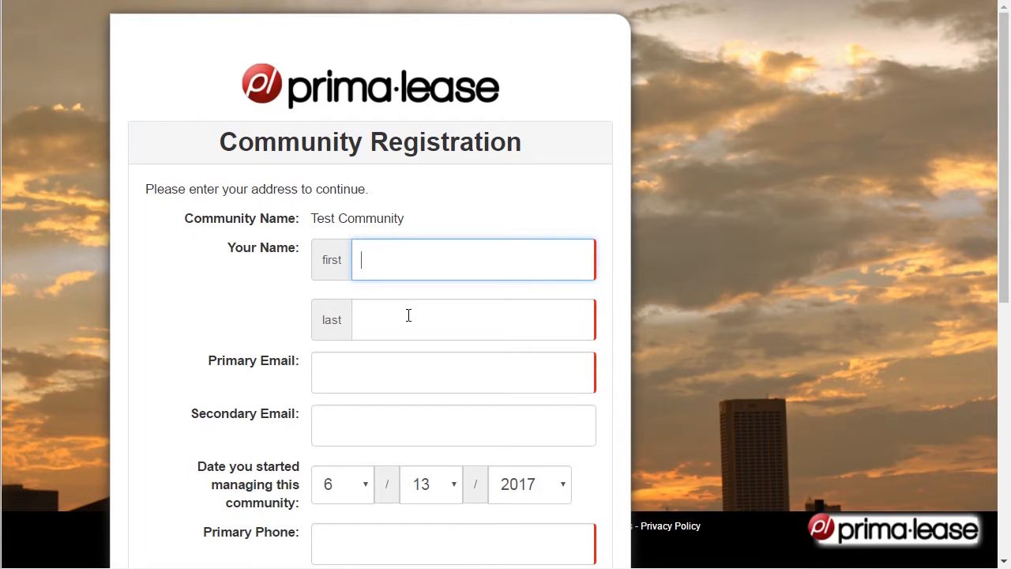
# Enter the manager's first name, last name and primary email in the community registration form
pyautogui.click(408, 315)
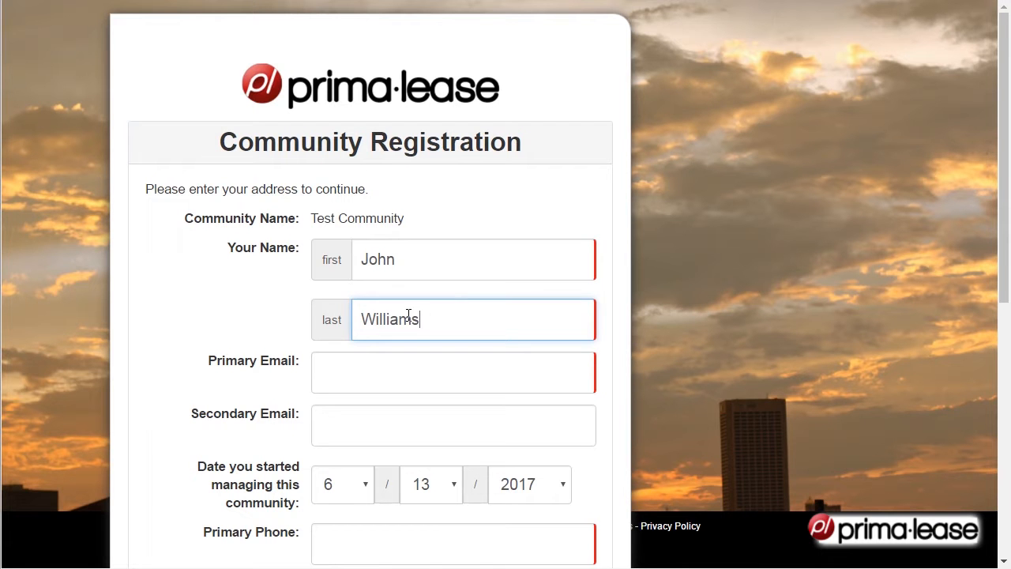
pyautogui.press('Tab')
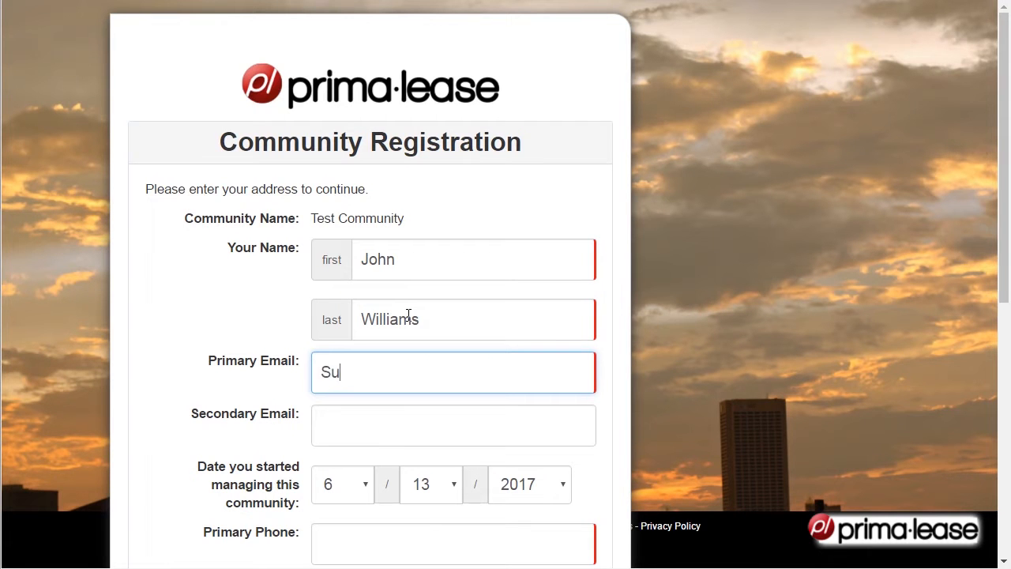
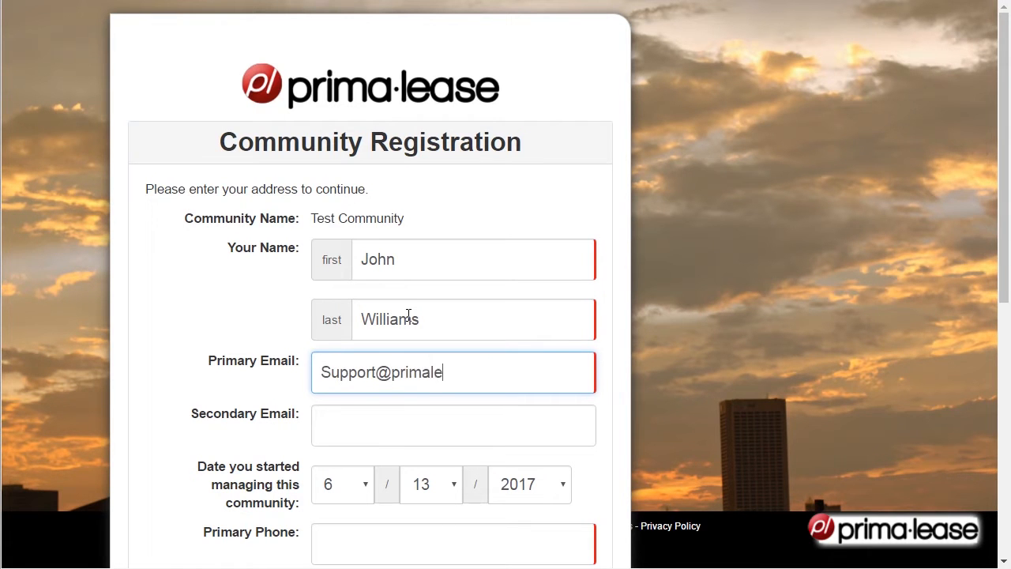
# Enter the primary phone number in the registration form and move on to the management company address
pyautogui.scroll(-3, 364, 403)
pyautogui.click(339, 304)
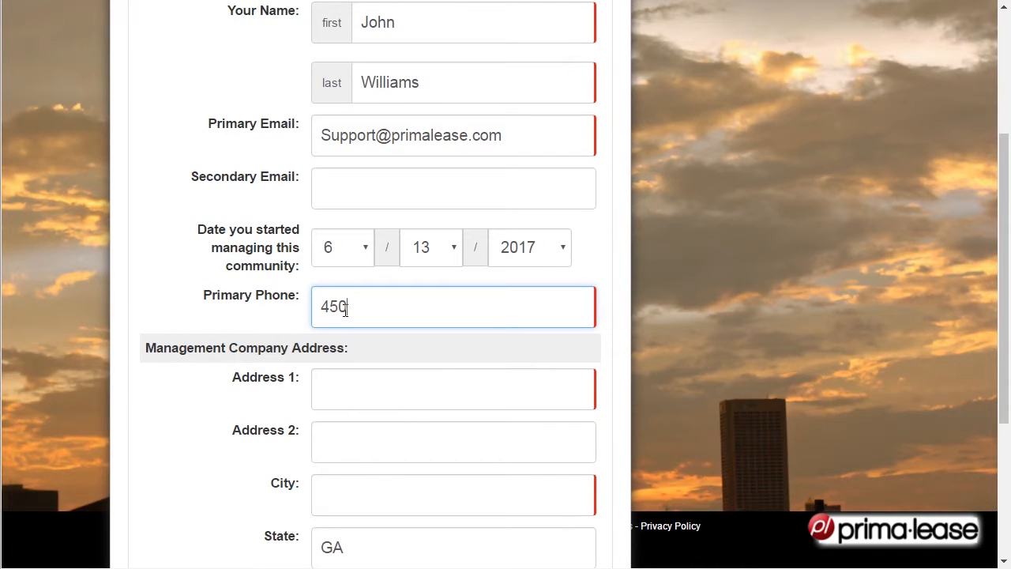
pyautogui.click(355, 395)
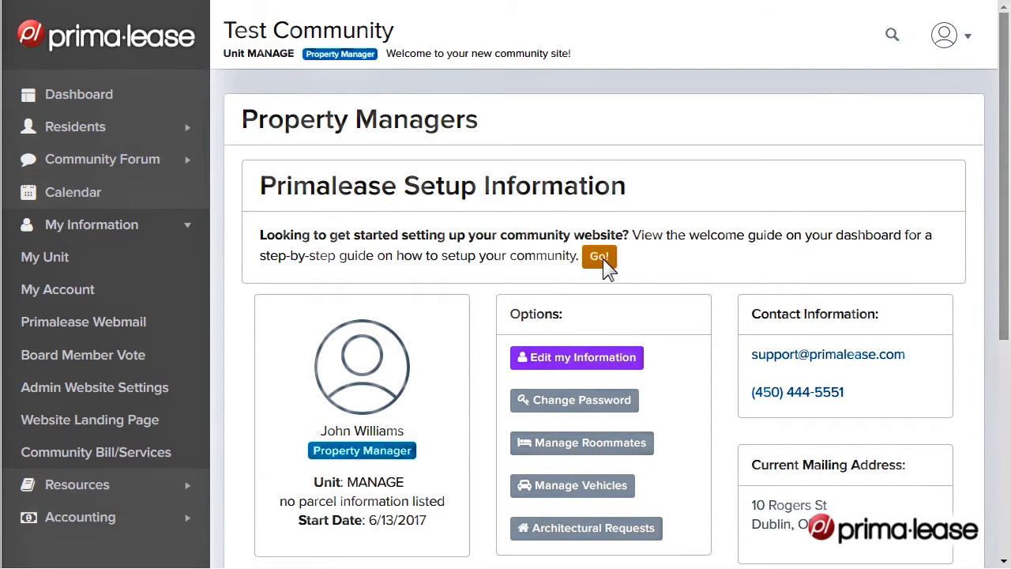
# Open the welcome guide for setting up the community website and go to its Manager Help Page
pyautogui.click(605, 261)
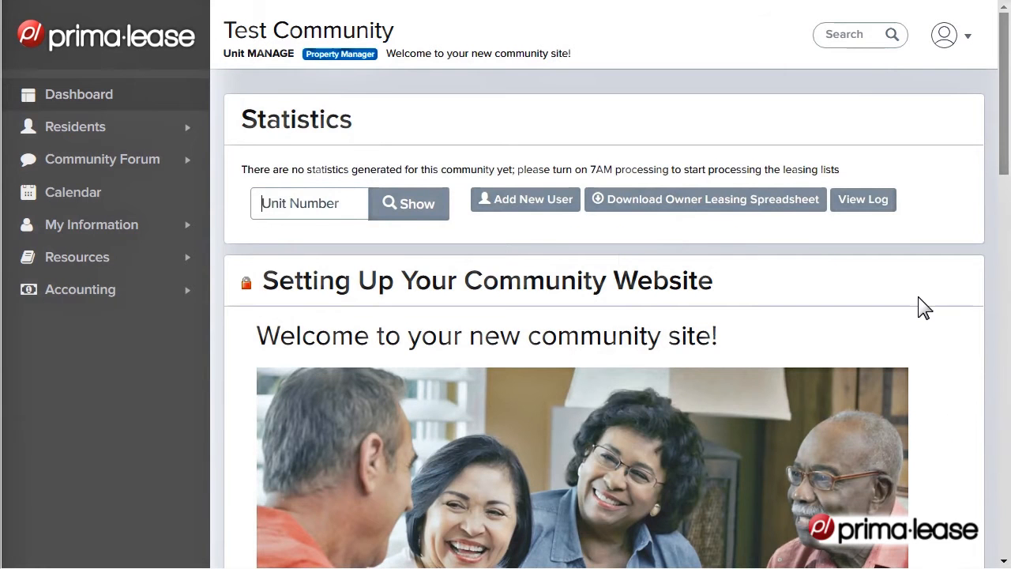
pyautogui.scroll(-2, 922, 307)
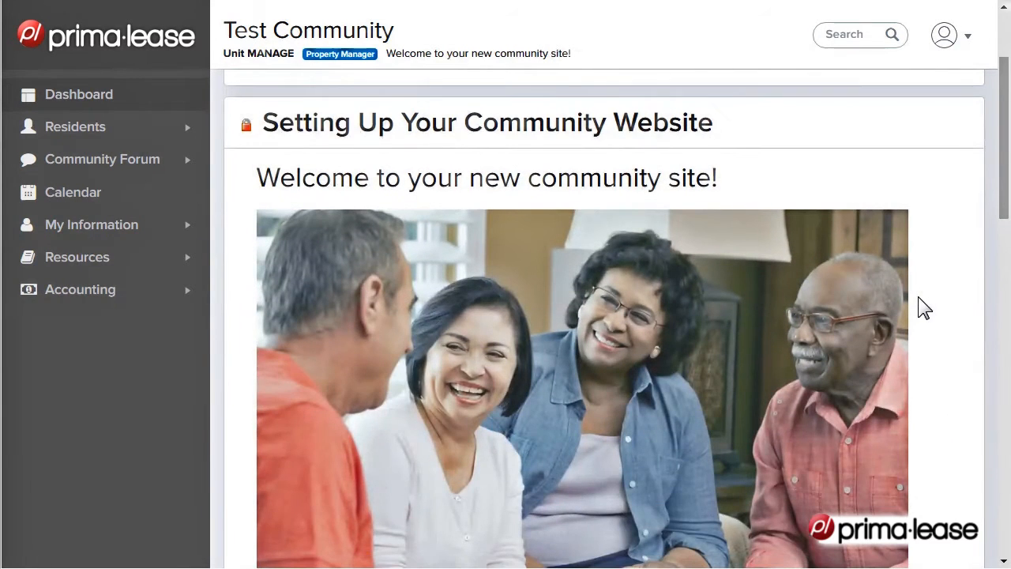
pyautogui.scroll(-7, 925, 308)
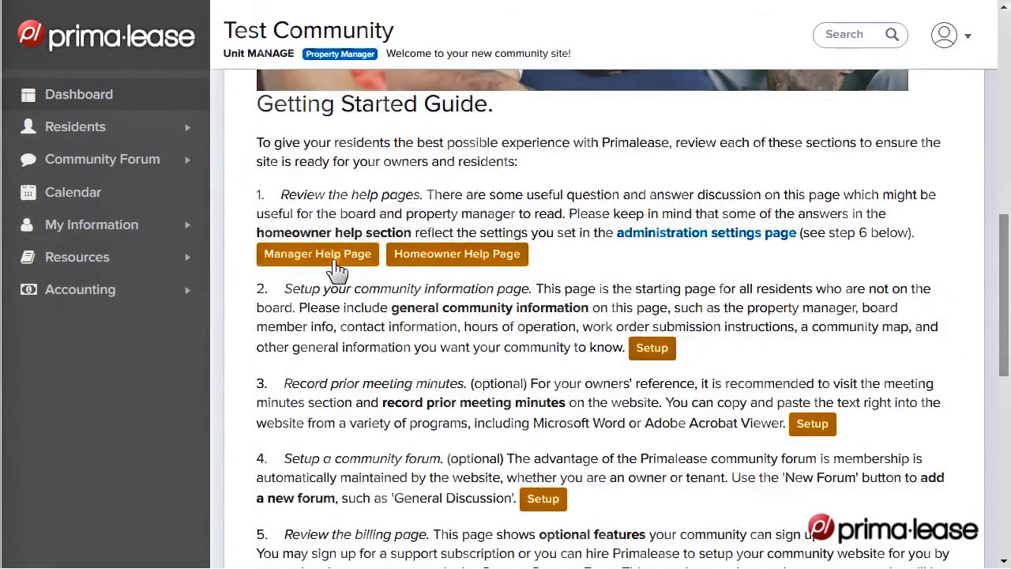
pyautogui.click(333, 256)
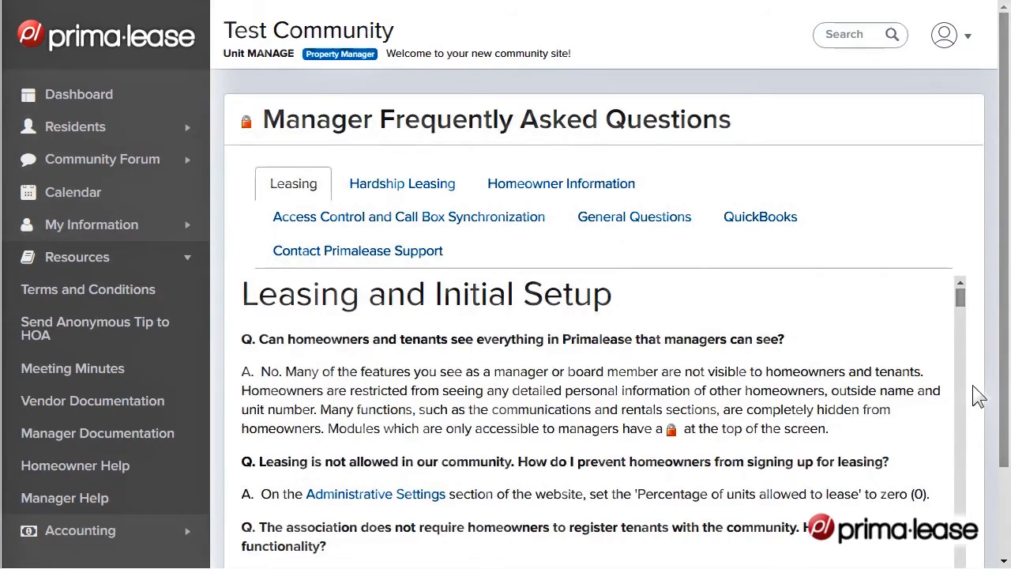
# Review the Leasing questions in the manager FAQ and open the Hardship Leasing section
pyautogui.scroll(-1, 860, 463)
pyautogui.scroll(-7, 854, 462)
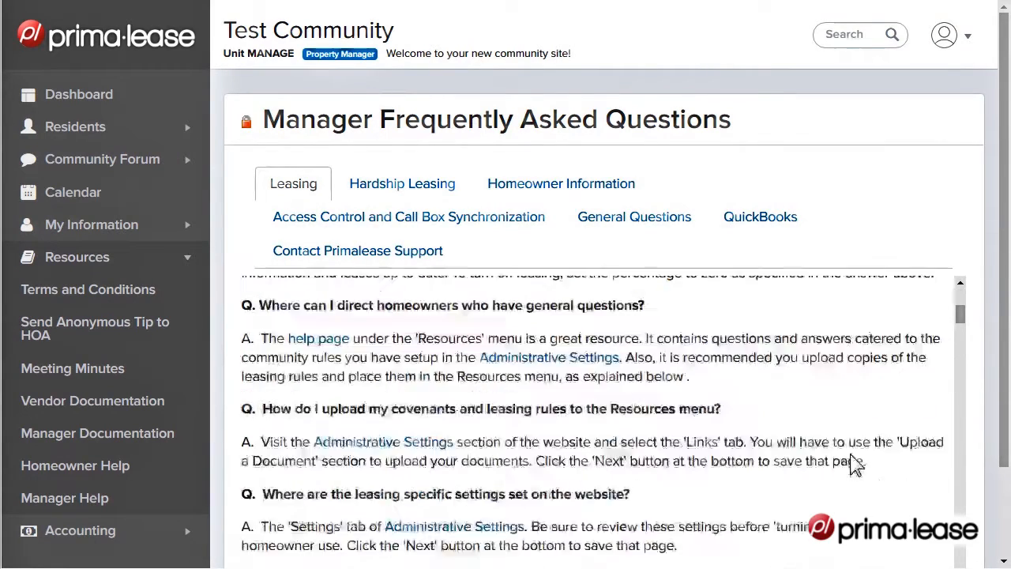
pyautogui.scroll(-1, 822, 446)
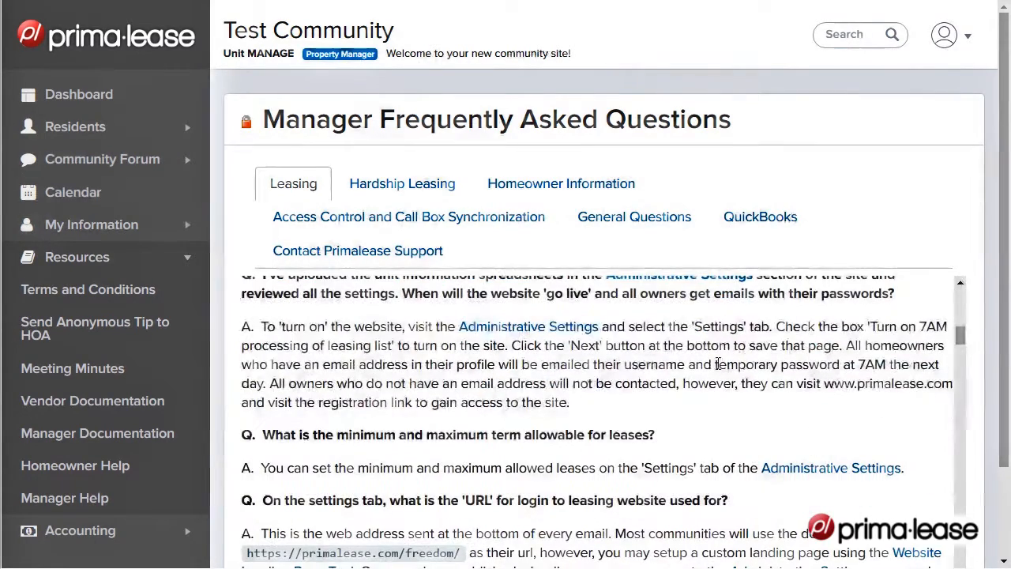
pyautogui.click(405, 185)
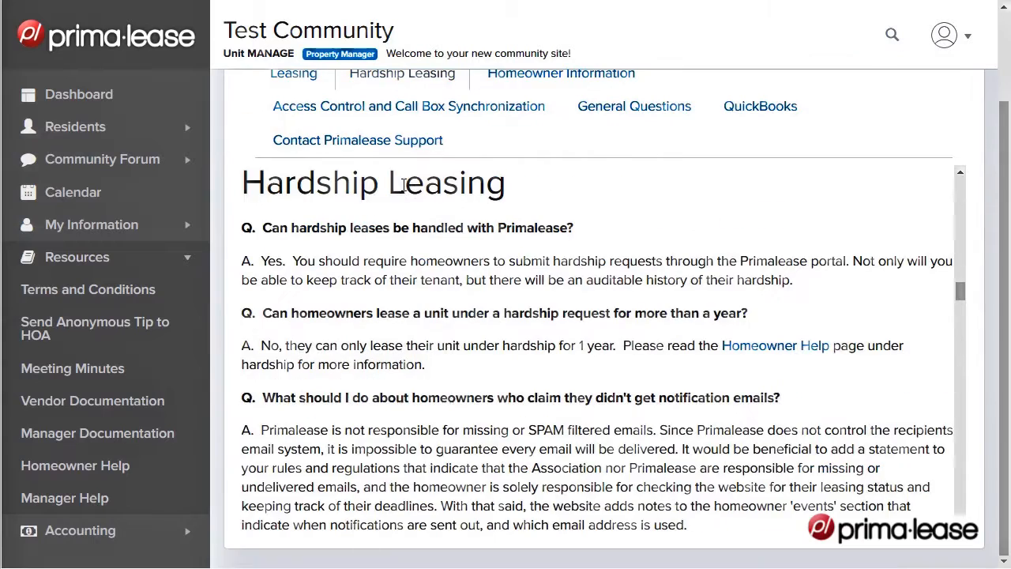
# Return to the dashboard's getting started guide, open the community information page setup and title the new tab About
pyautogui.click(87, 91)
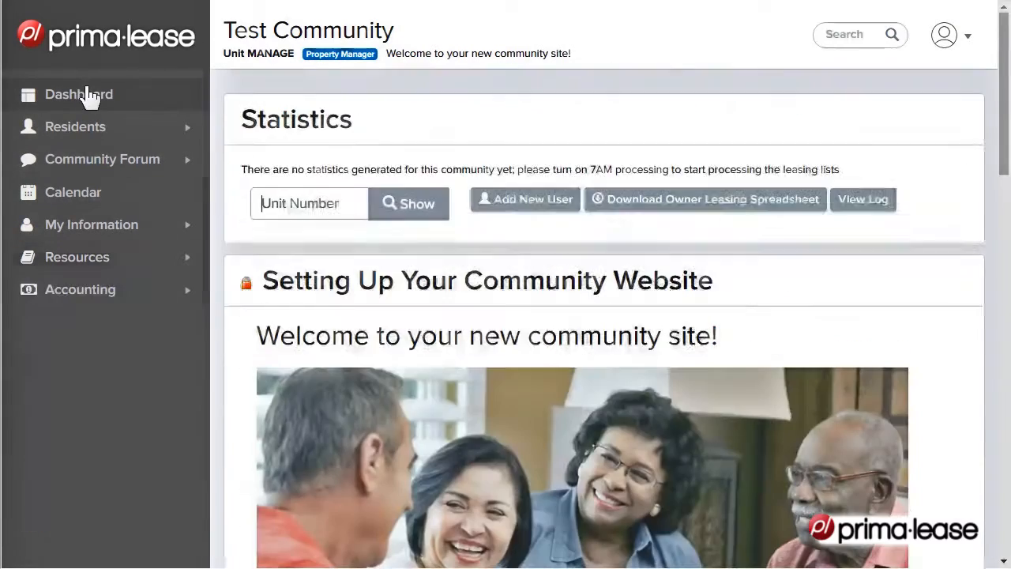
pyautogui.scroll(-4, 940, 331)
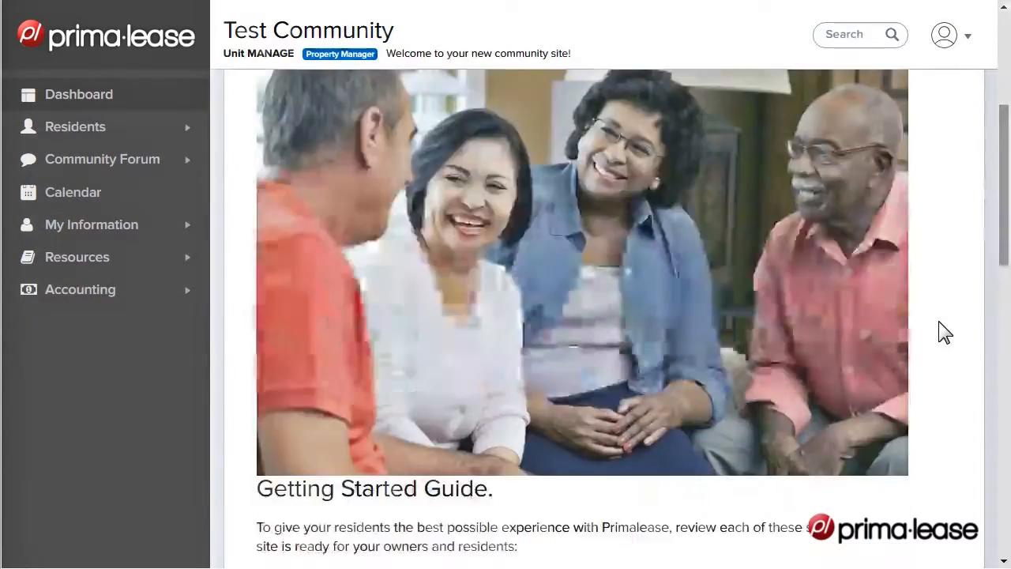
pyautogui.scroll(-6, 940, 322)
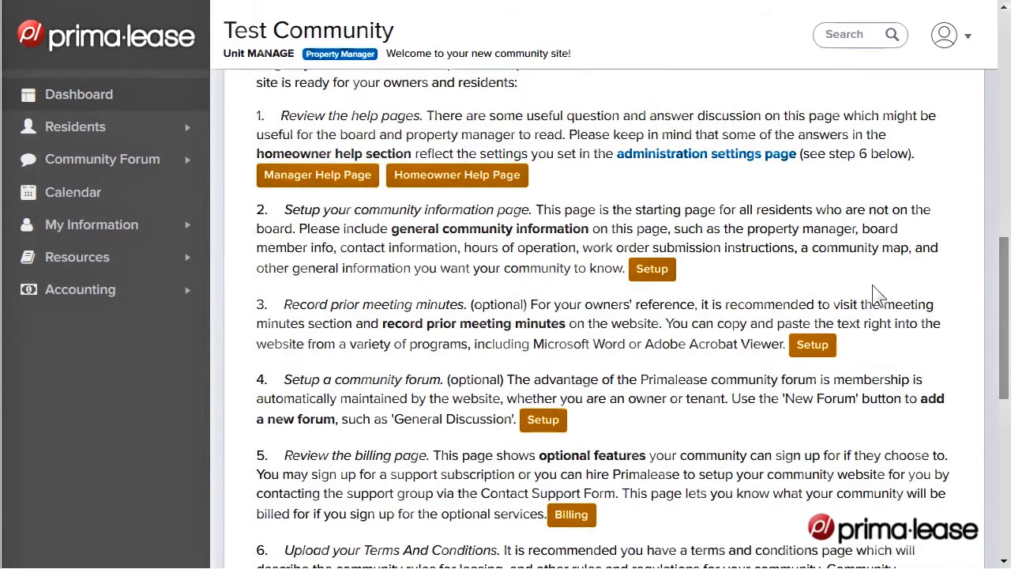
pyautogui.click(652, 277)
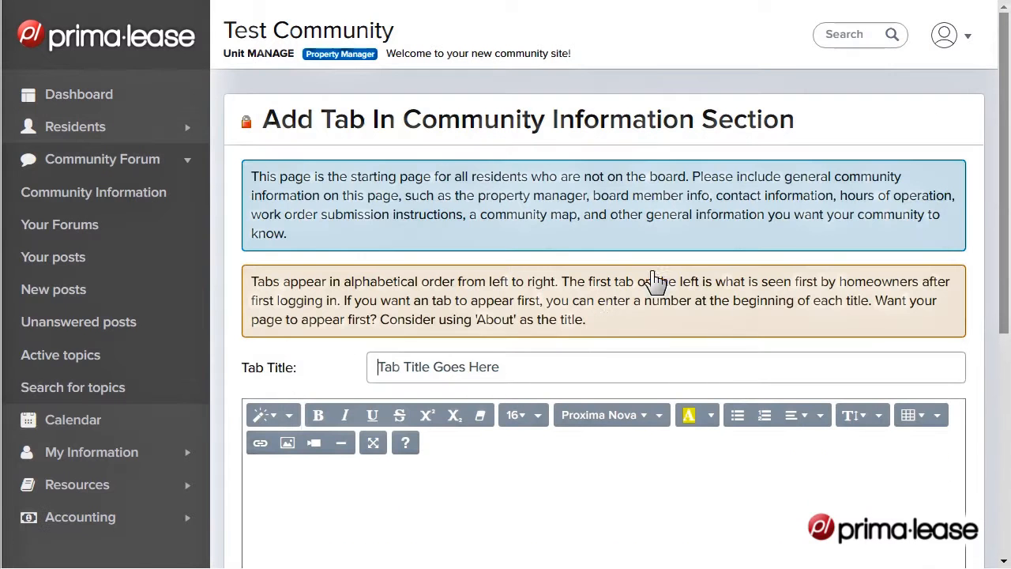
pyautogui.write('About')
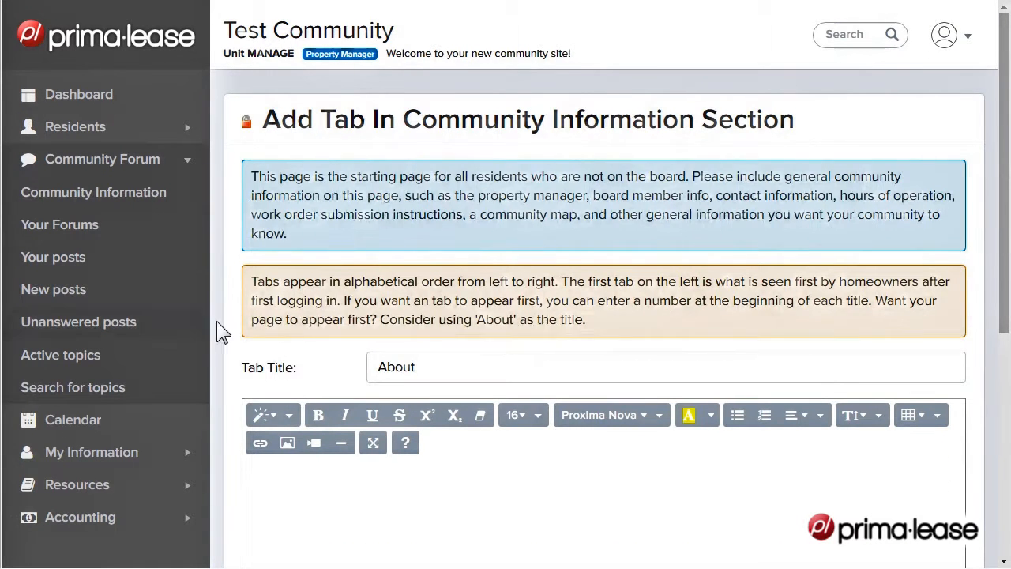
# Paste the prepared Board Contact Information content into the body of the About tab, check it and save the tab
pyautogui.click(339, 521)
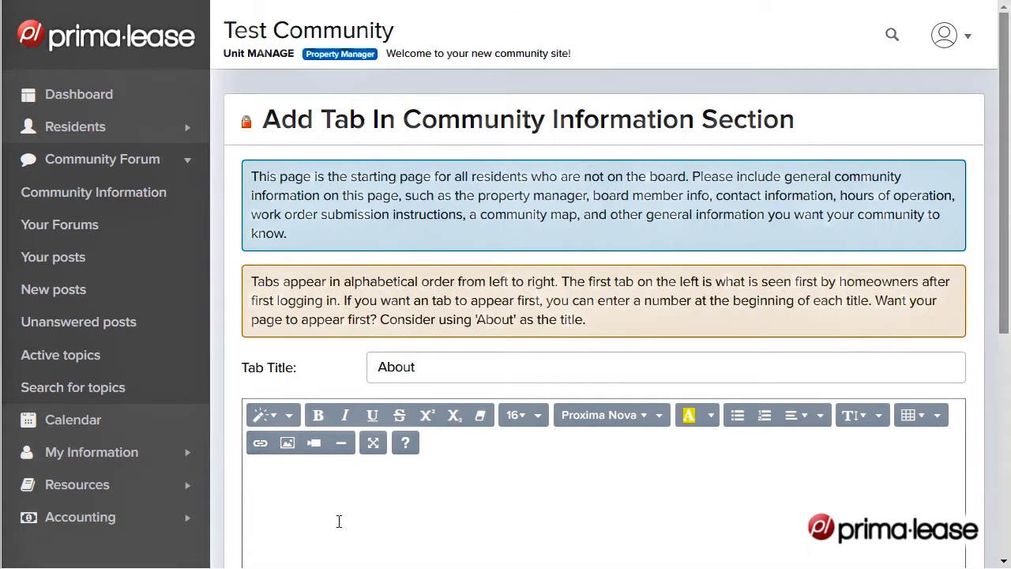
pyautogui.hotkey('ctrl', 'v')
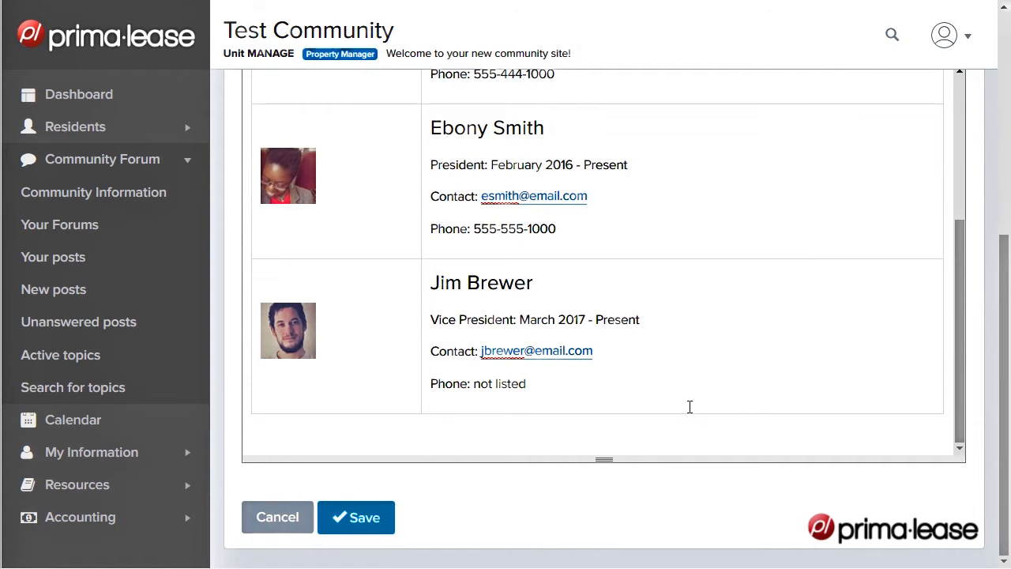
pyautogui.scroll(3, 690, 407)
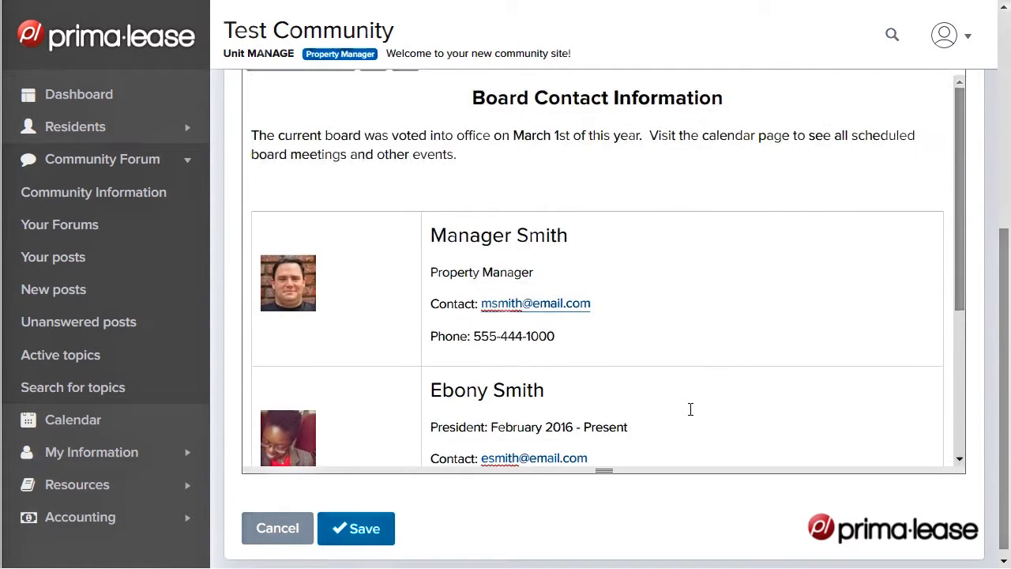
pyautogui.scroll(4, 690, 409)
pyautogui.scroll(-3, 688, 409)
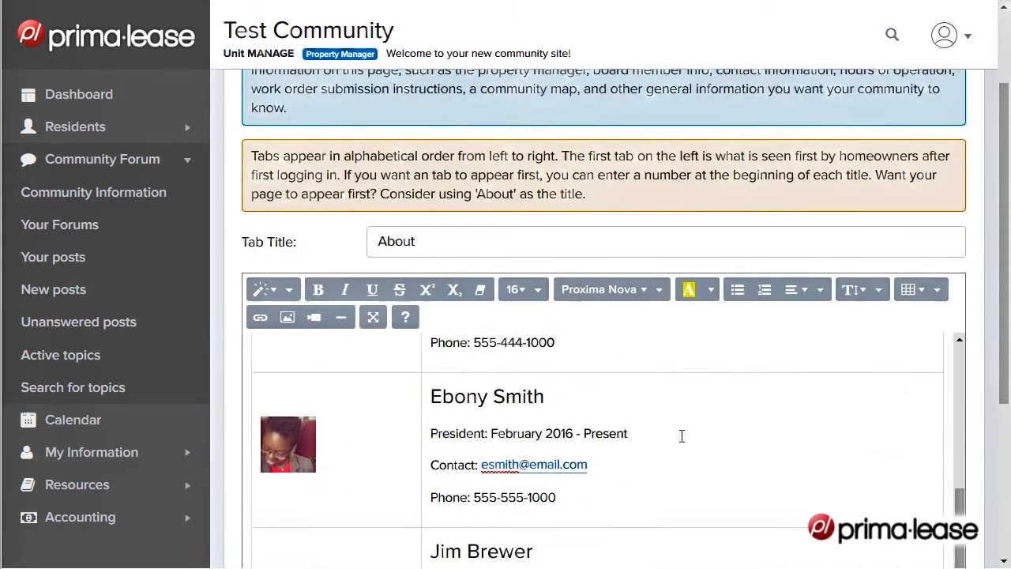
pyautogui.scroll(-3, 656, 437)
pyautogui.click(378, 519)
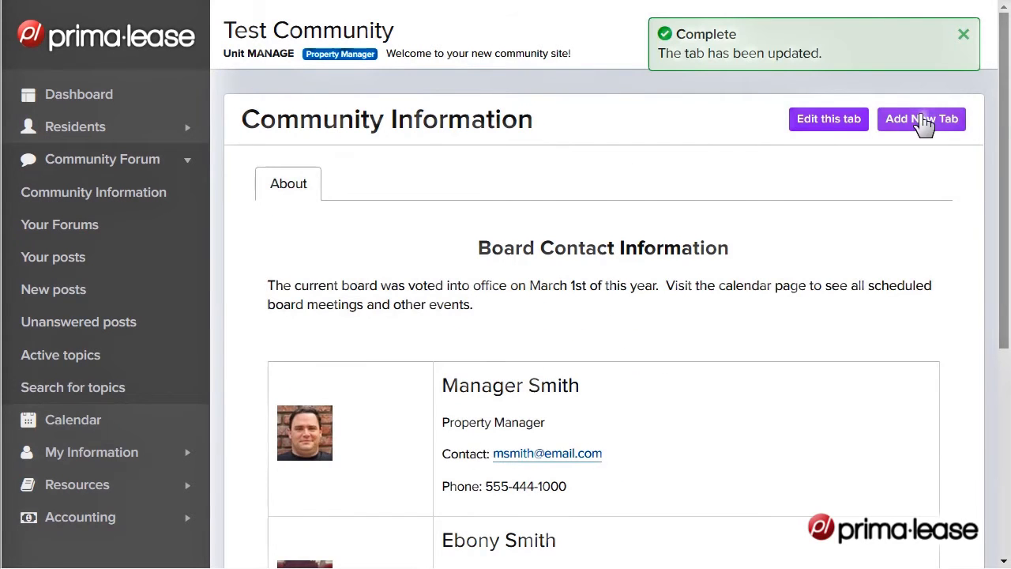
pyautogui.click(913, 118)
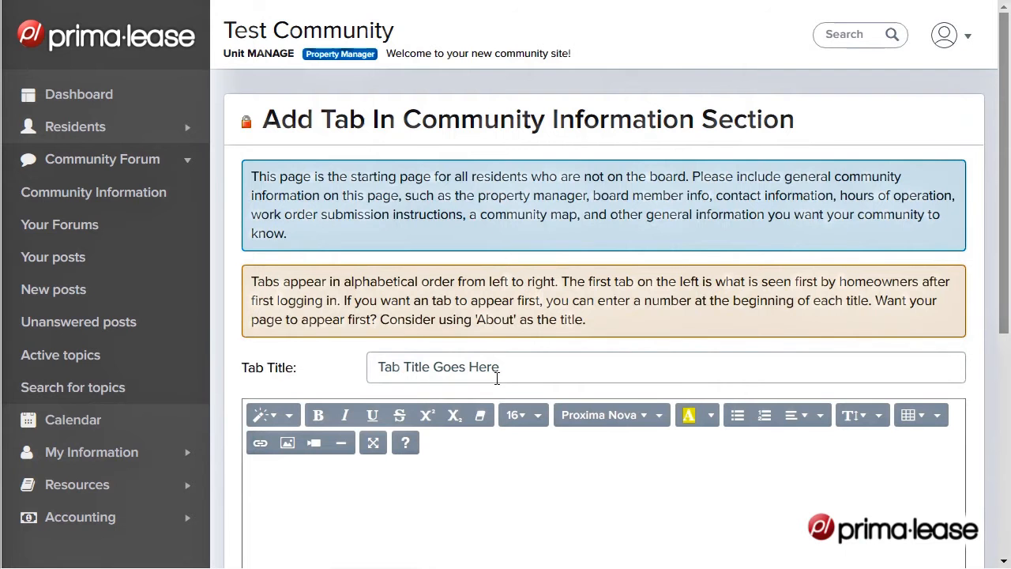
pyautogui.write('A')
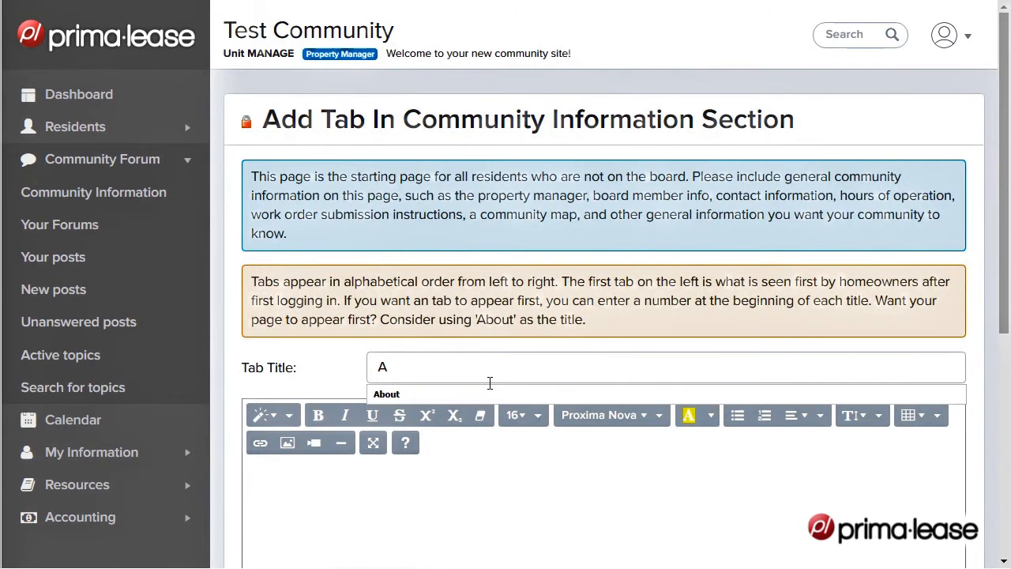
pyautogui.write('dd')
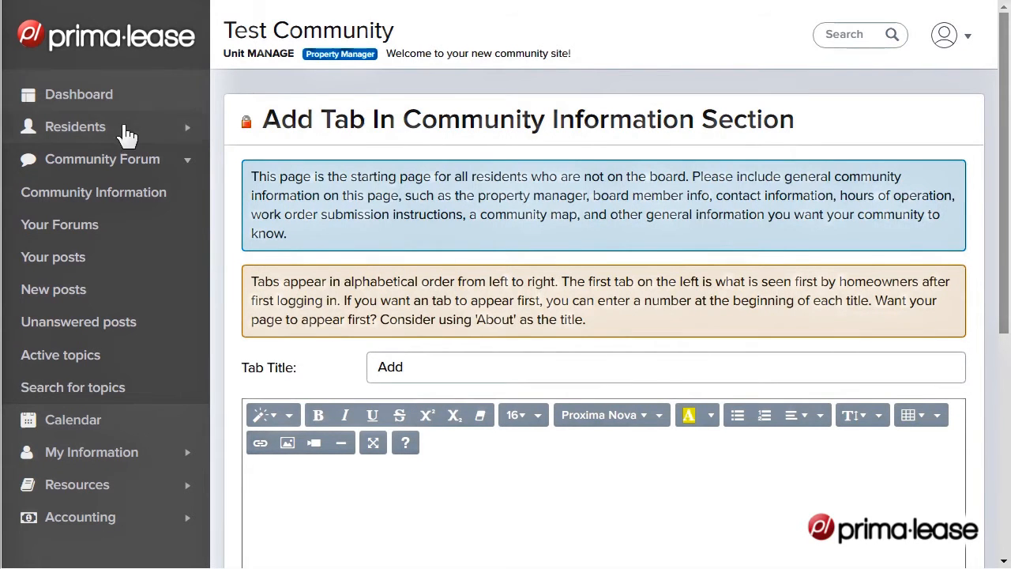
# Start recording new meeting minutes from the dashboard's getting started guide and enter Test Minutes as the minutes text
pyautogui.click(87, 91)
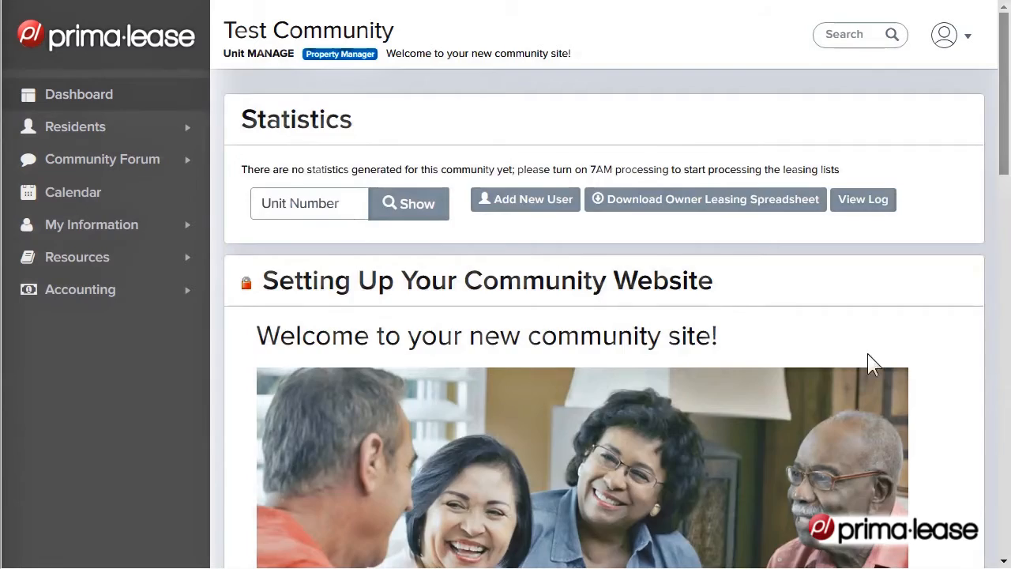
pyautogui.scroll(-10, 869, 361)
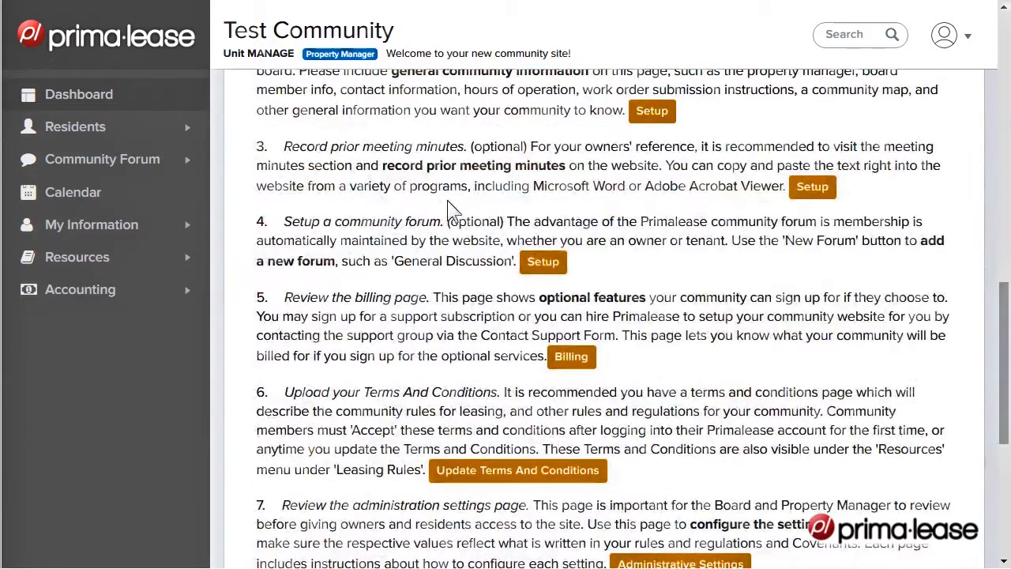
pyautogui.click(814, 187)
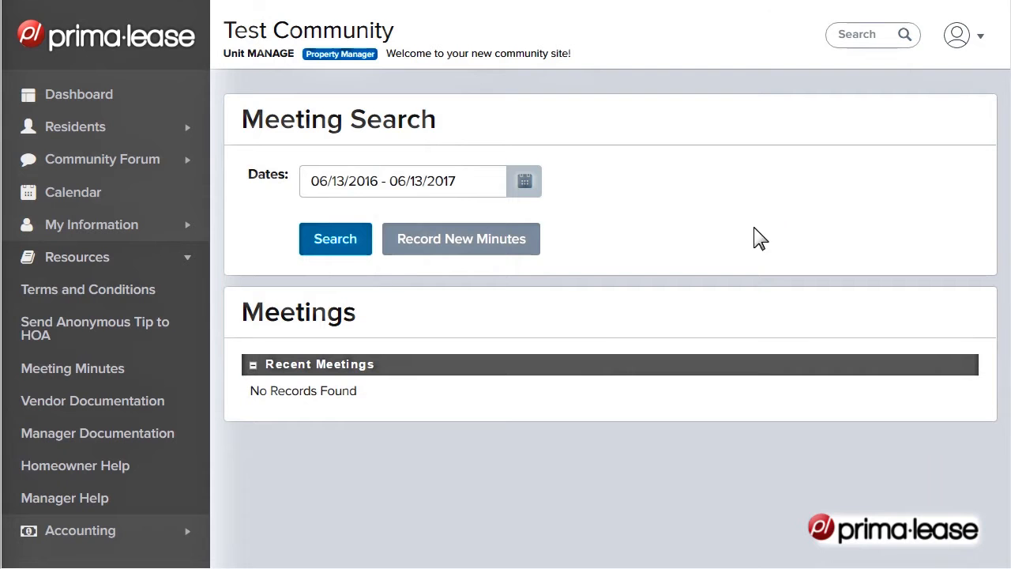
pyautogui.click(469, 248)
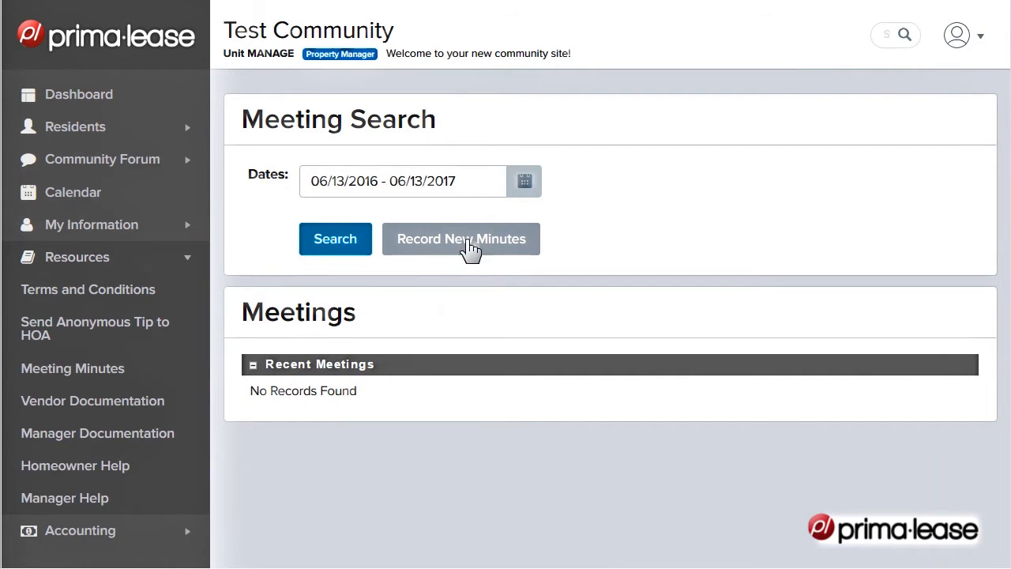
pyautogui.write('Te')
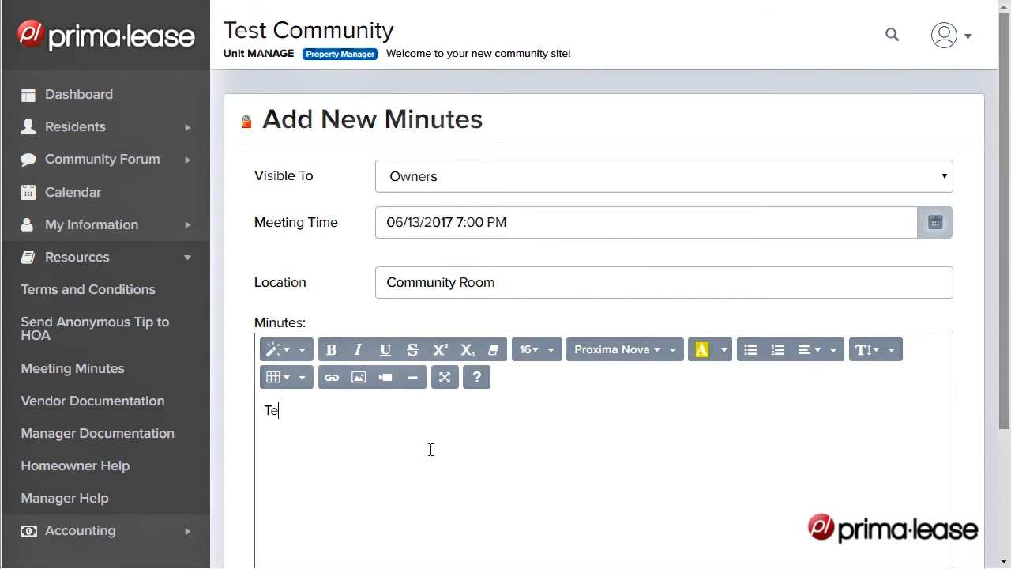
pyautogui.write('st Minutes')
# Set the meeting date to 06/06/2017 and save the new minutes
pyautogui.click(691, 226)
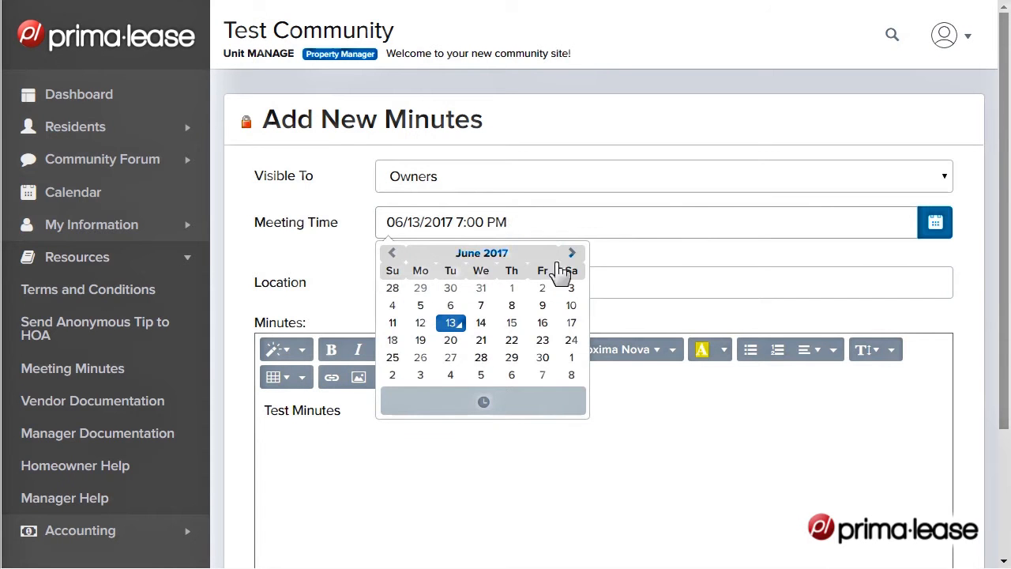
pyautogui.click(450, 305)
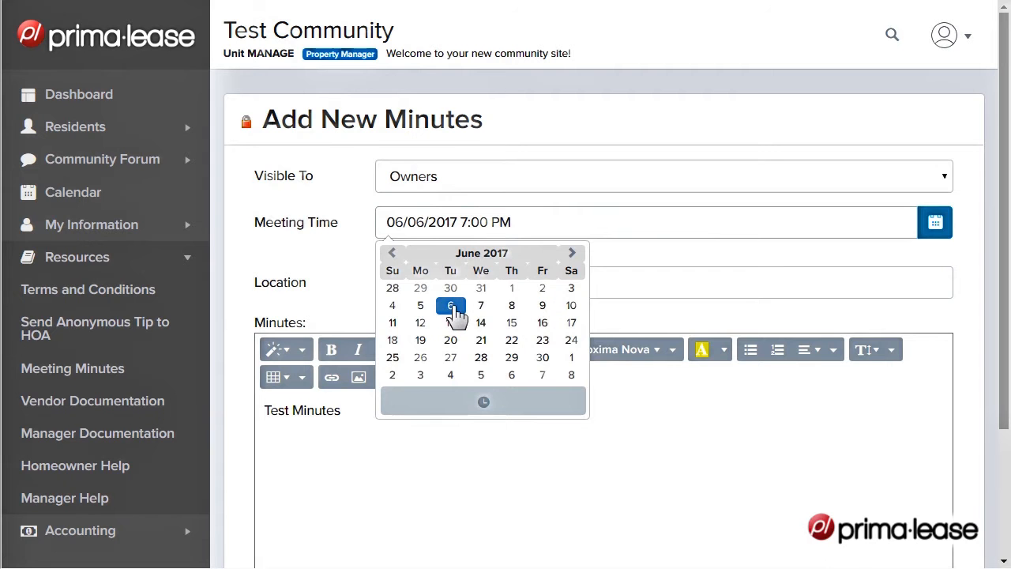
pyautogui.click(335, 299)
pyautogui.scroll(-3, 348, 395)
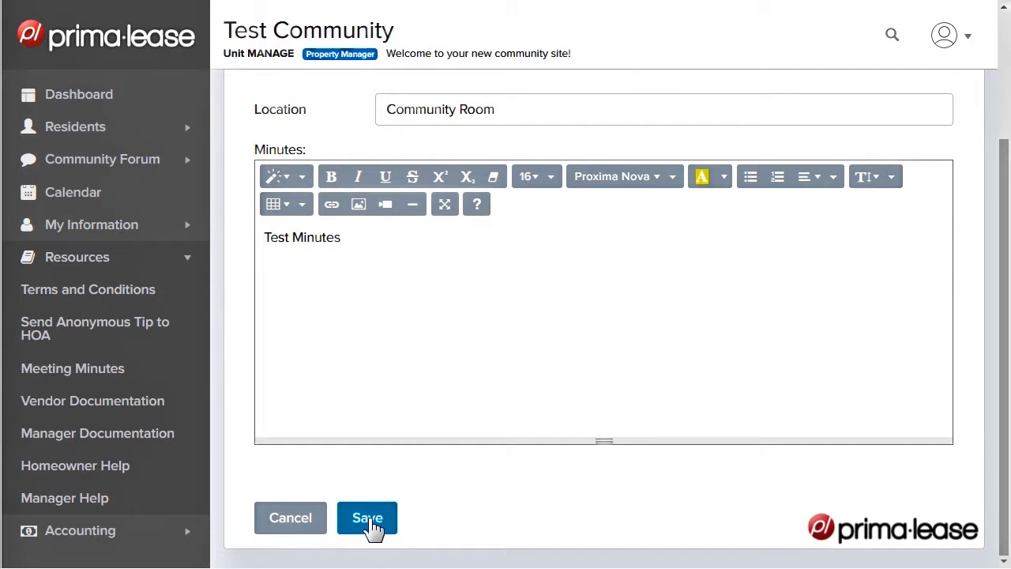
pyautogui.click(373, 525)
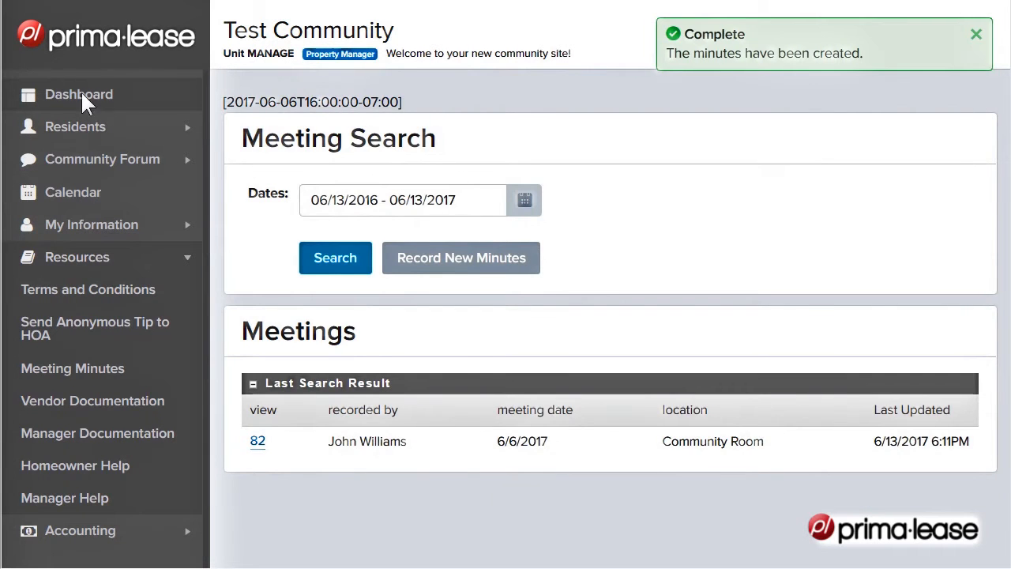
# Open the community forum setup from the getting started guide and view the Email Announcements topic in the Board Announcements forum
pyautogui.click(81, 92)
pyautogui.scroll(-8, 604, 330)
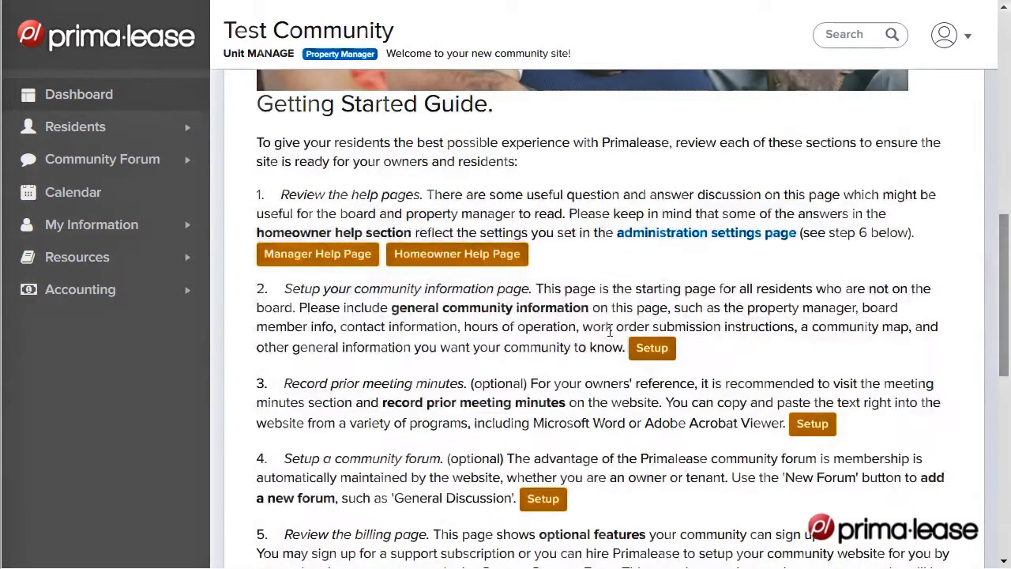
pyautogui.click(556, 500)
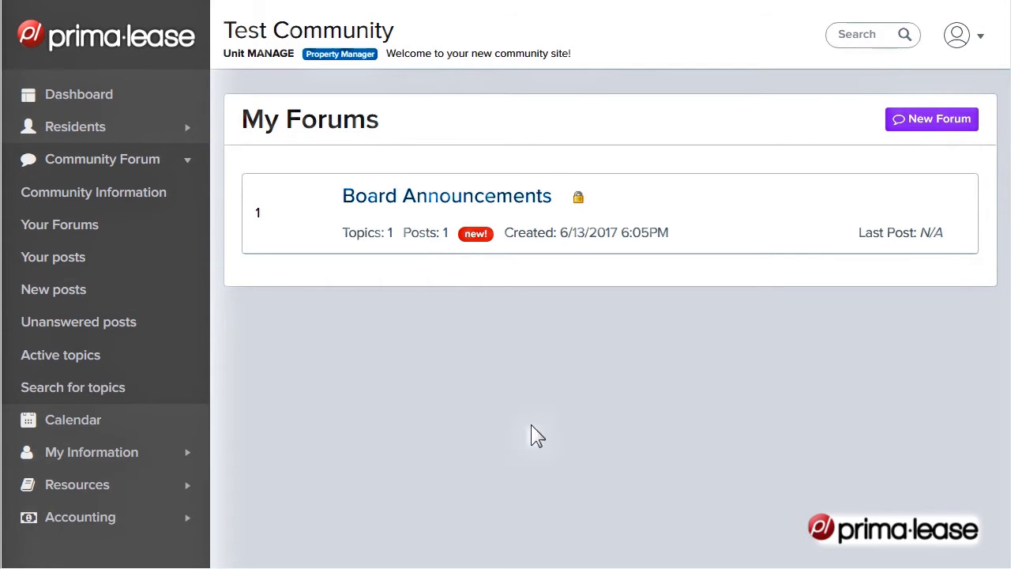
pyautogui.click(465, 199)
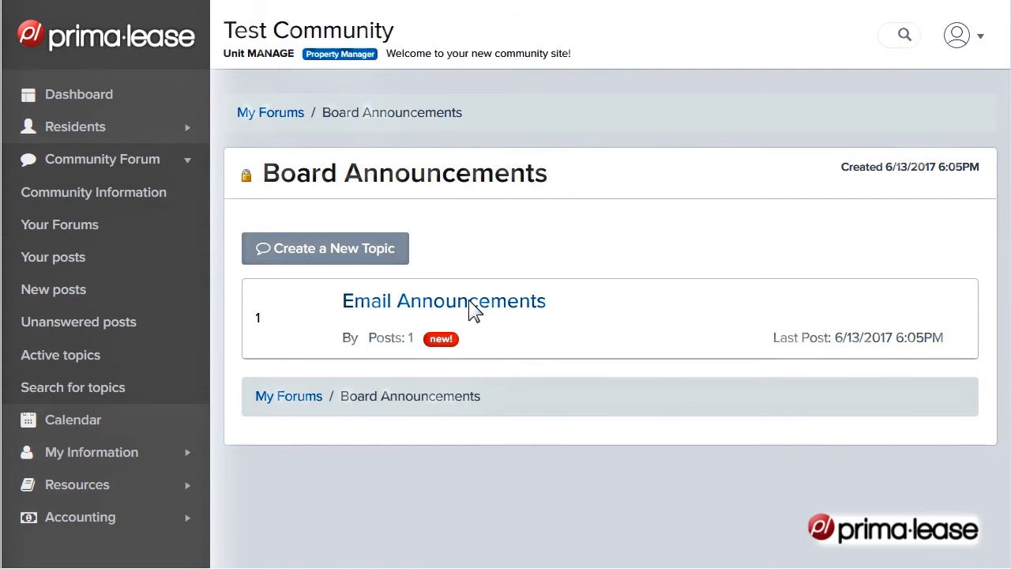
pyautogui.click(478, 303)
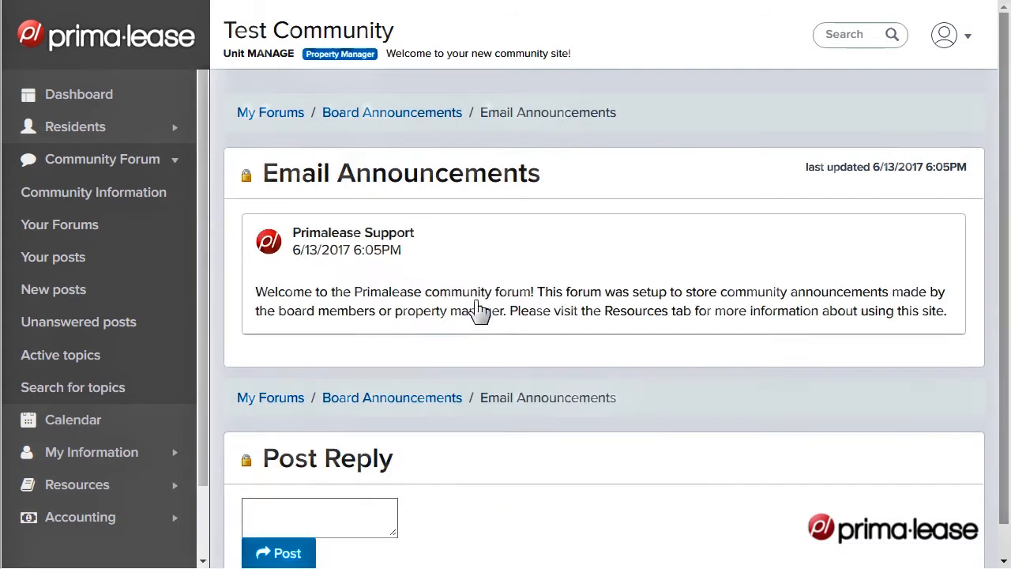
# Return to the forum list, create a forum named General Discussion that is open to everyone, and open it
pyautogui.click(275, 113)
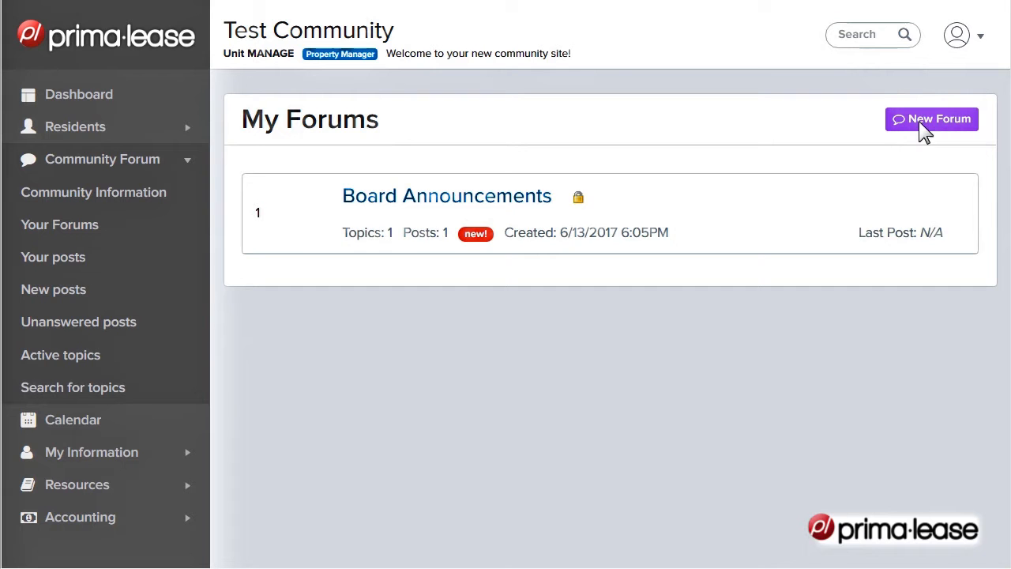
pyautogui.click(919, 121)
pyautogui.click(403, 269)
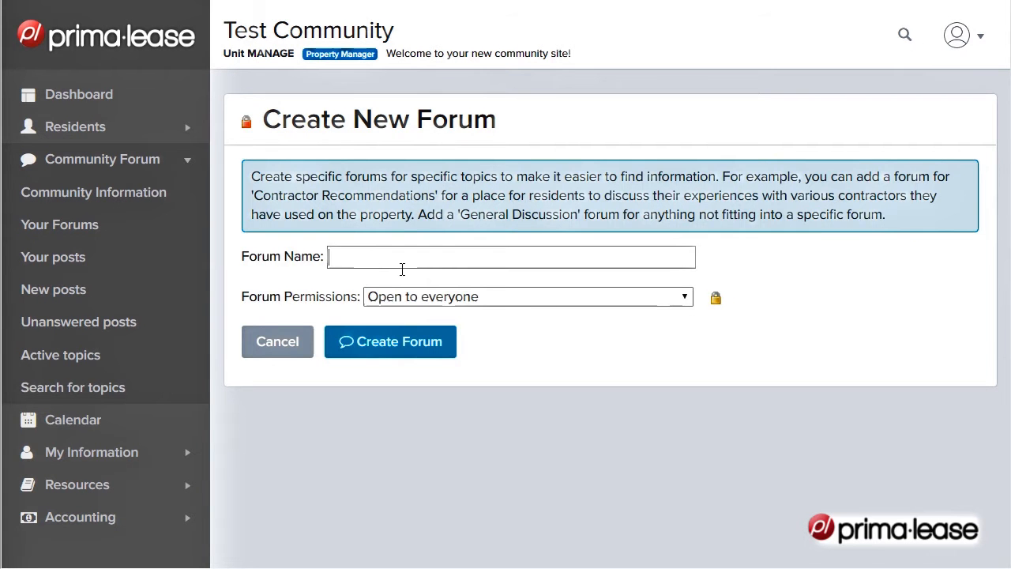
pyautogui.write('General Discussion')
pyautogui.click(368, 347)
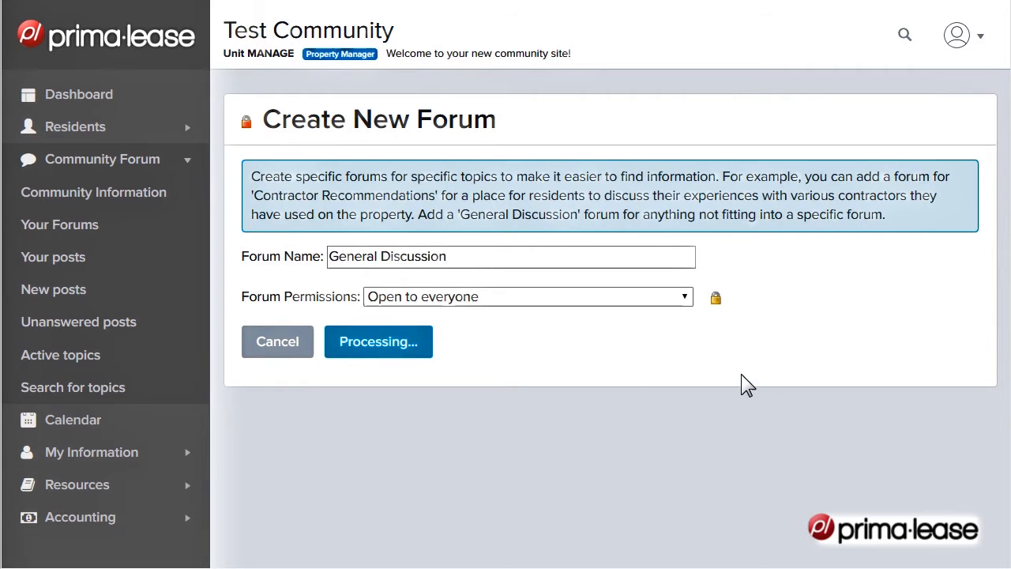
pyautogui.click(417, 204)
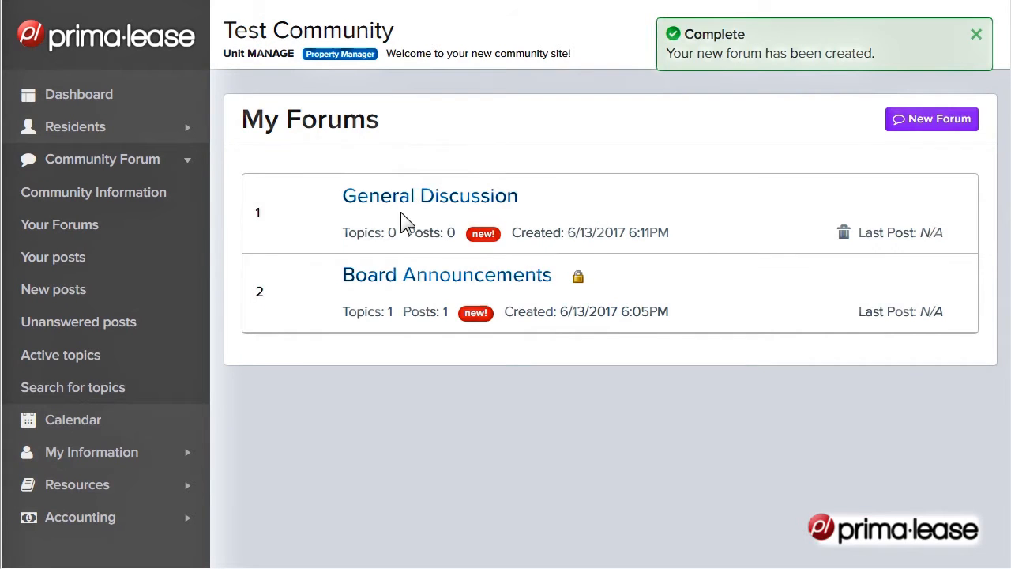
pyautogui.click(328, 251)
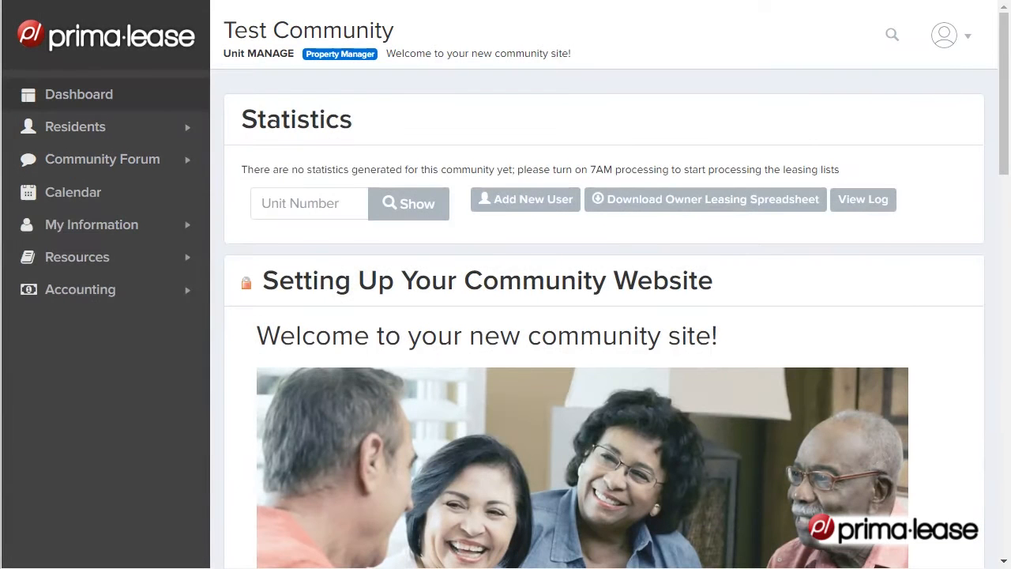
# Open the billing page from the dashboard's getting started guide and review the optional services
pyautogui.scroll(-8, 956, 316)
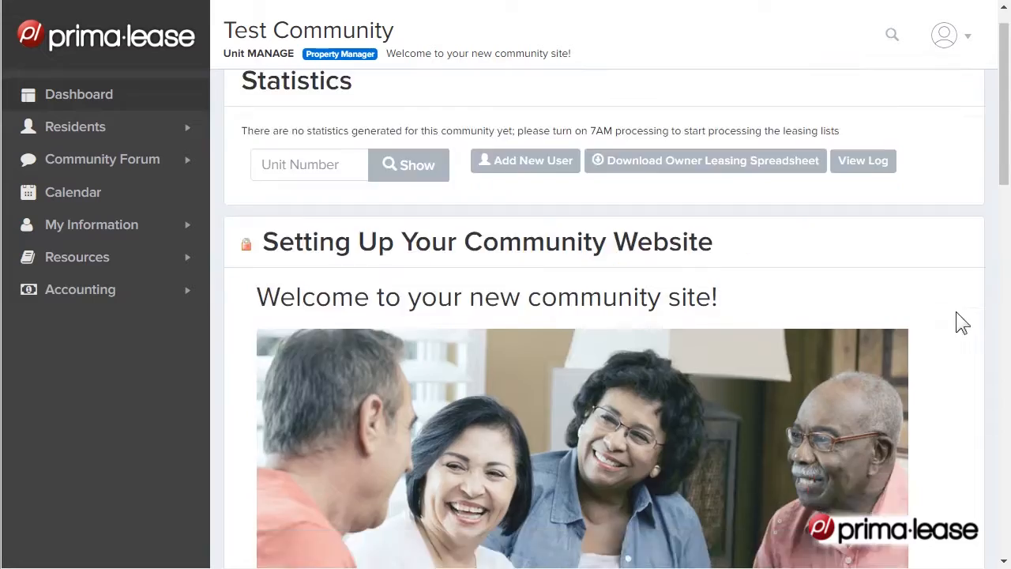
pyautogui.scroll(-2, 951, 333)
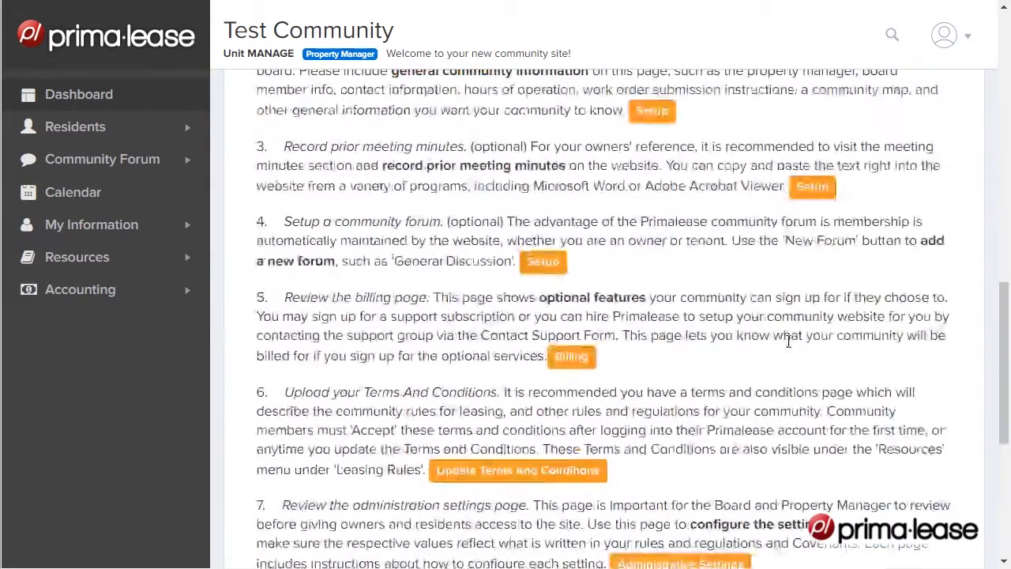
pyautogui.click(569, 357)
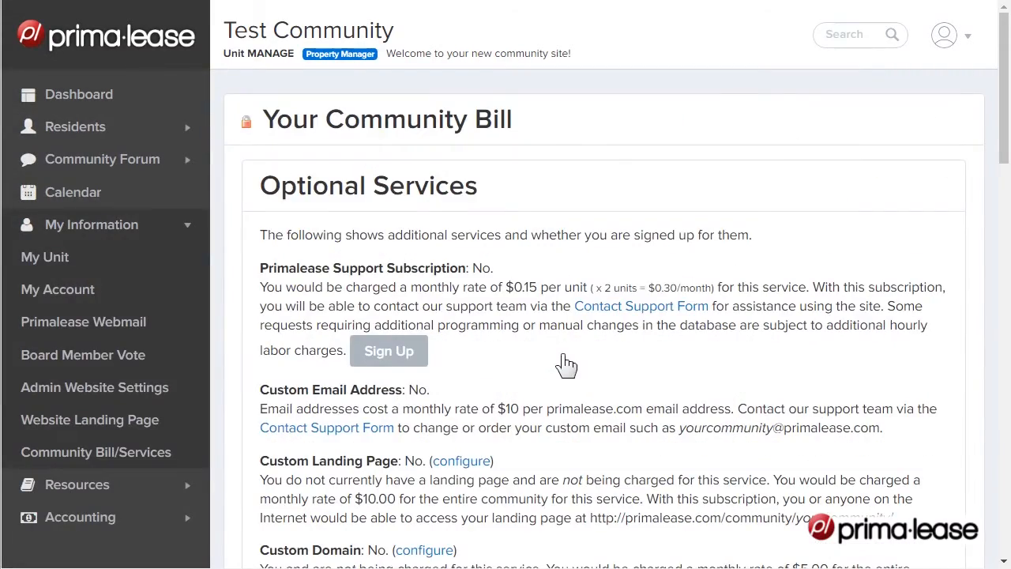
pyautogui.scroll(-4, 567, 363)
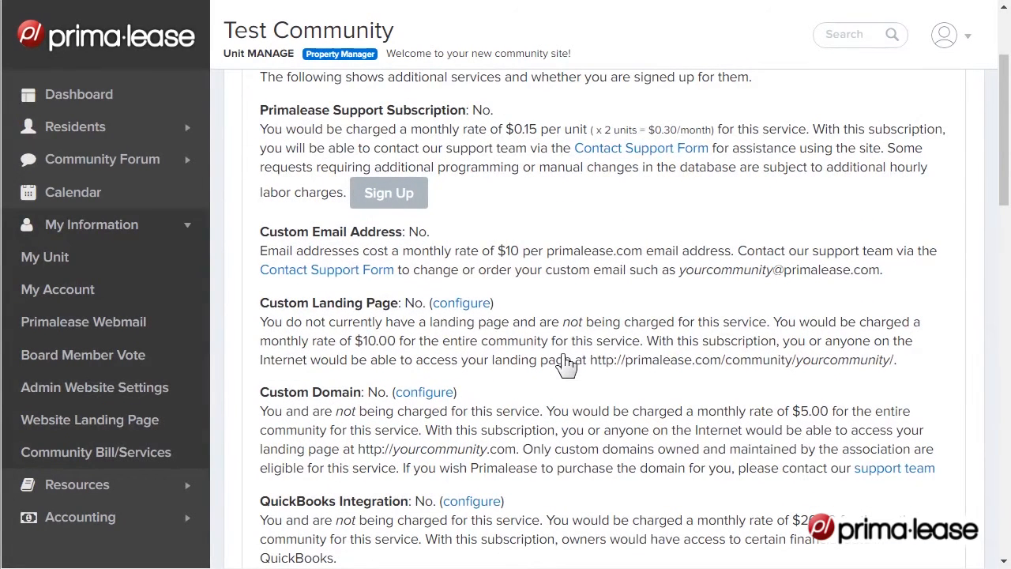
pyautogui.scroll(5, 567, 364)
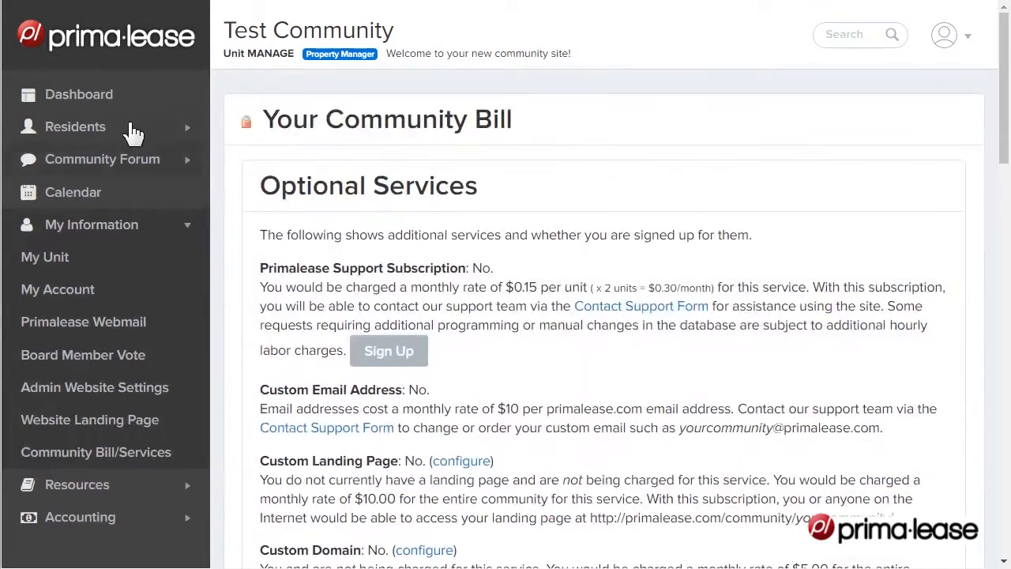
# Open the Terms and Conditions update page from the getting started guide and review its upload section
pyautogui.click(121, 98)
pyautogui.scroll(-10, 919, 388)
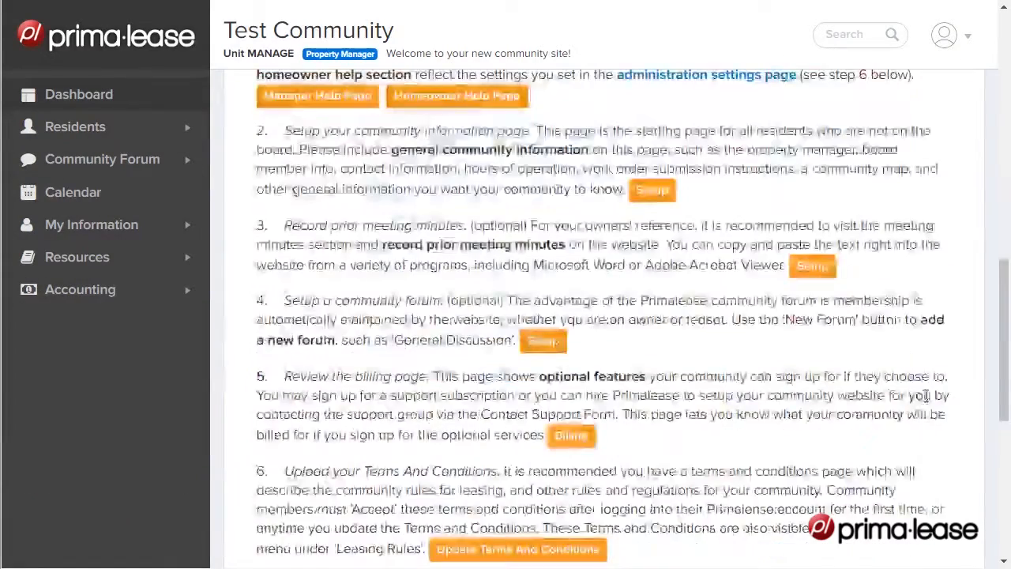
pyautogui.click(529, 393)
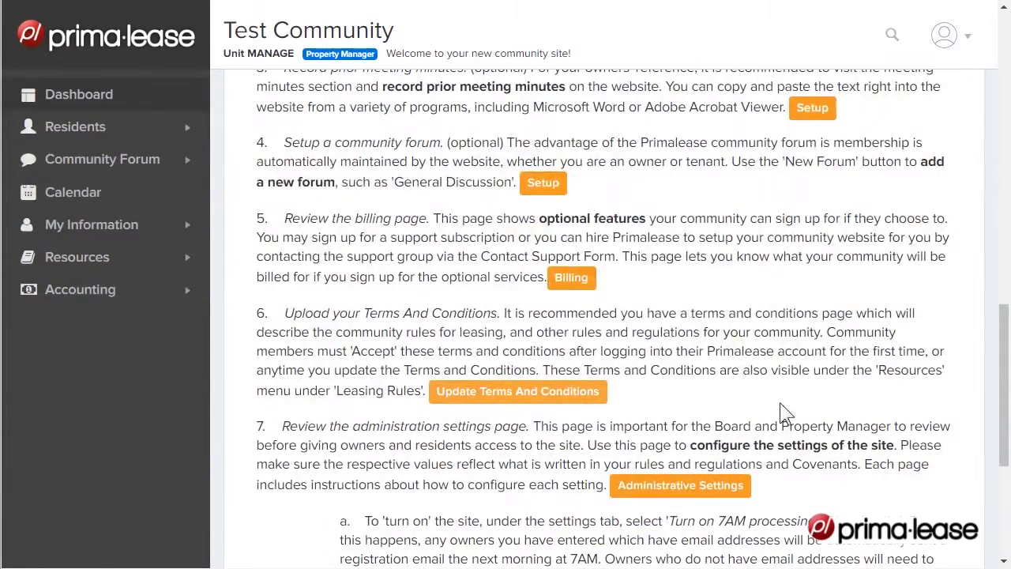
pyautogui.scroll(-3, 757, 393)
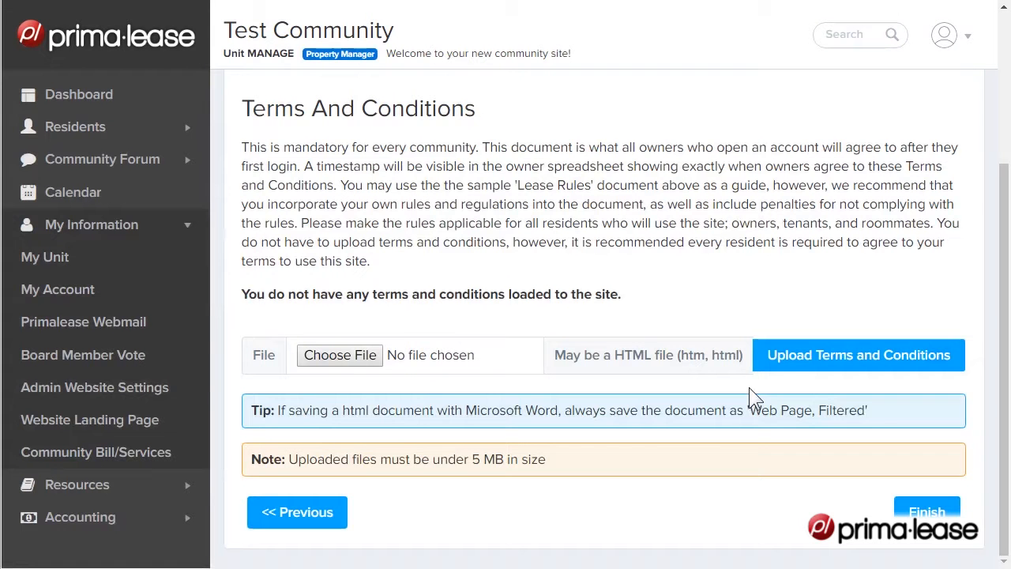
# Return to the dashboard's getting started guide and open the Administrative Settings from item 7
pyautogui.click(109, 95)
pyautogui.scroll(-10, 887, 343)
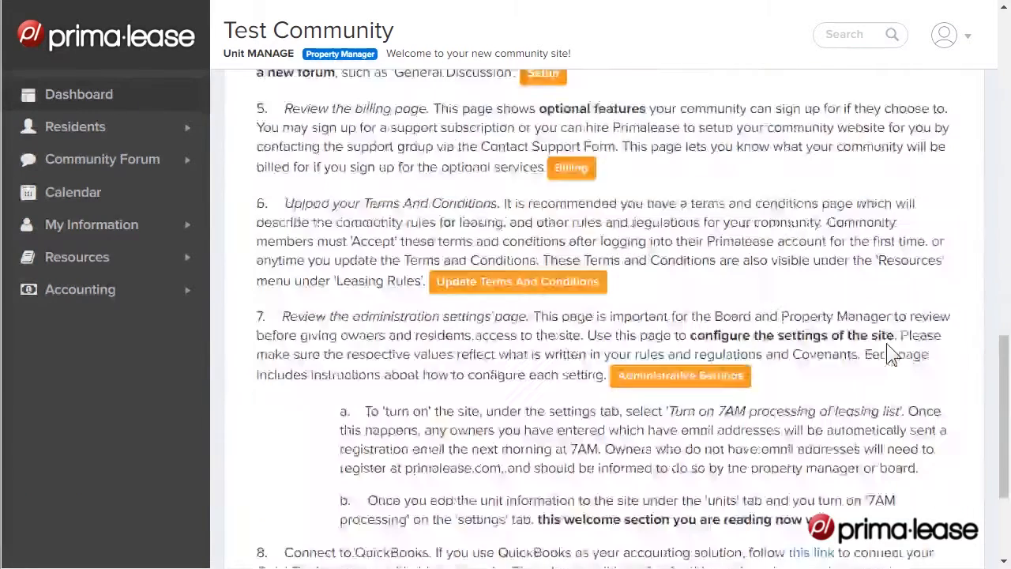
pyautogui.scroll(-2, 886, 343)
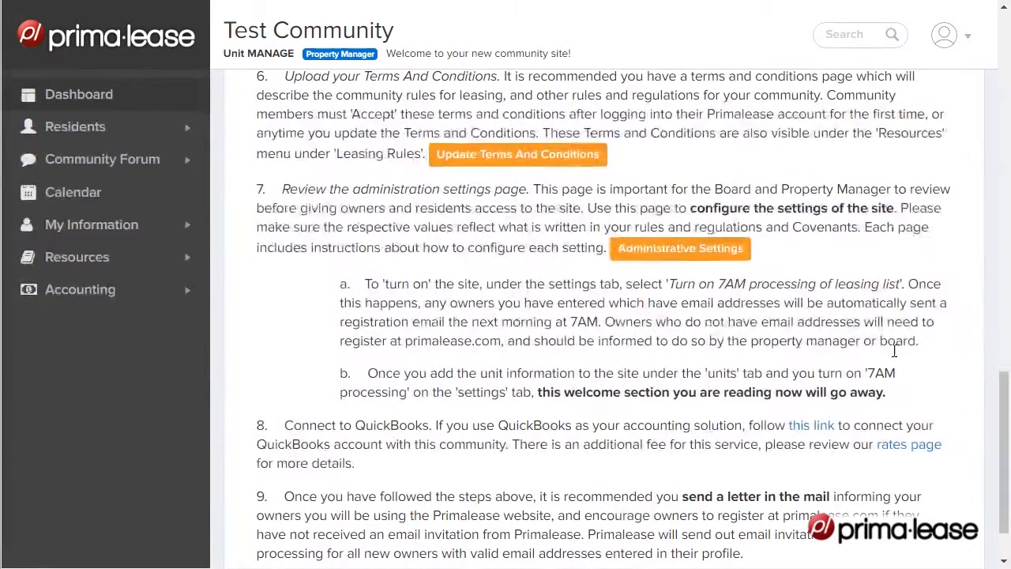
pyautogui.click(661, 249)
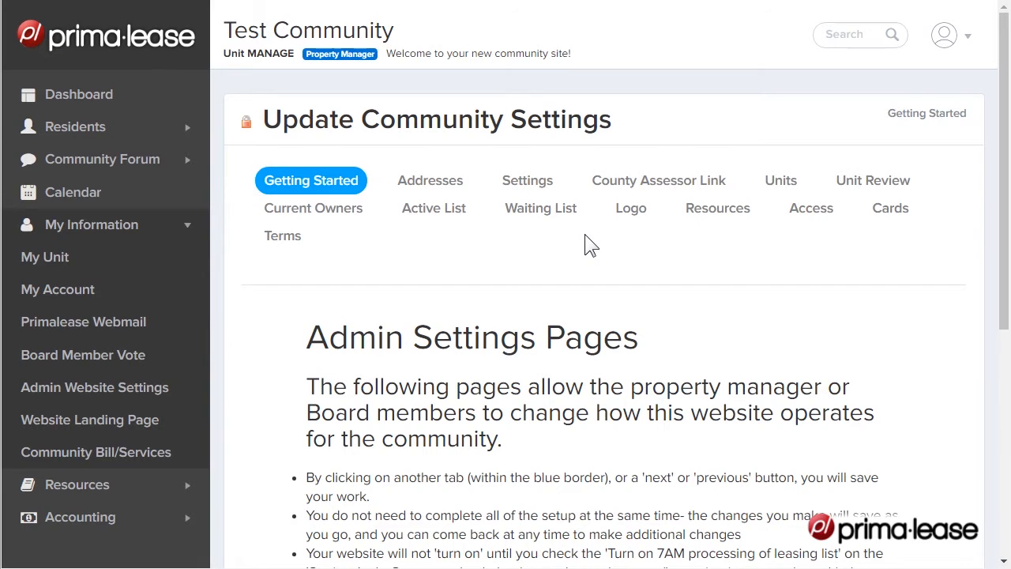
# Review the Community Address and Billing Address fields in the community settings, including the billing email
pyautogui.click(427, 184)
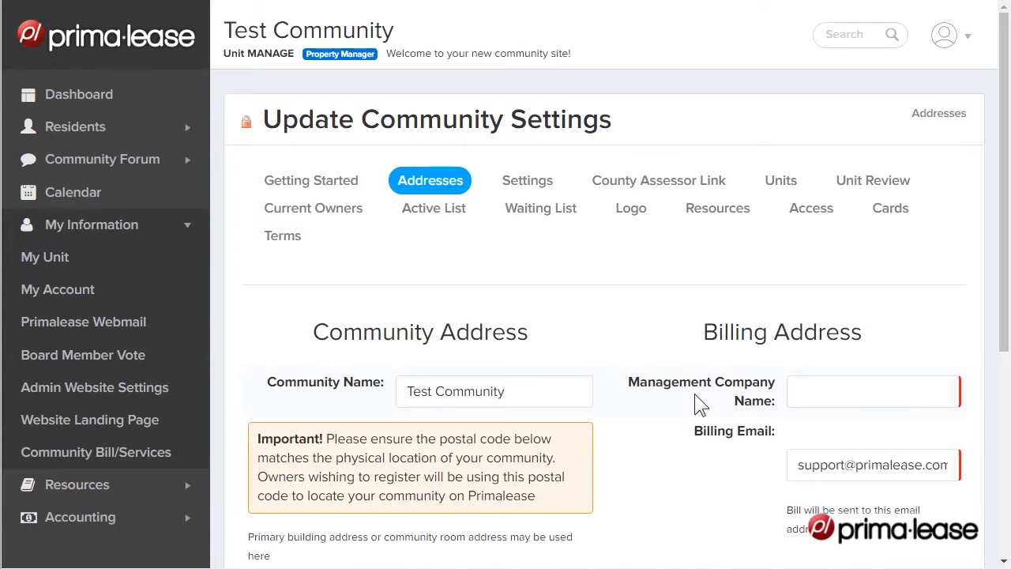
pyautogui.scroll(-2, 694, 400)
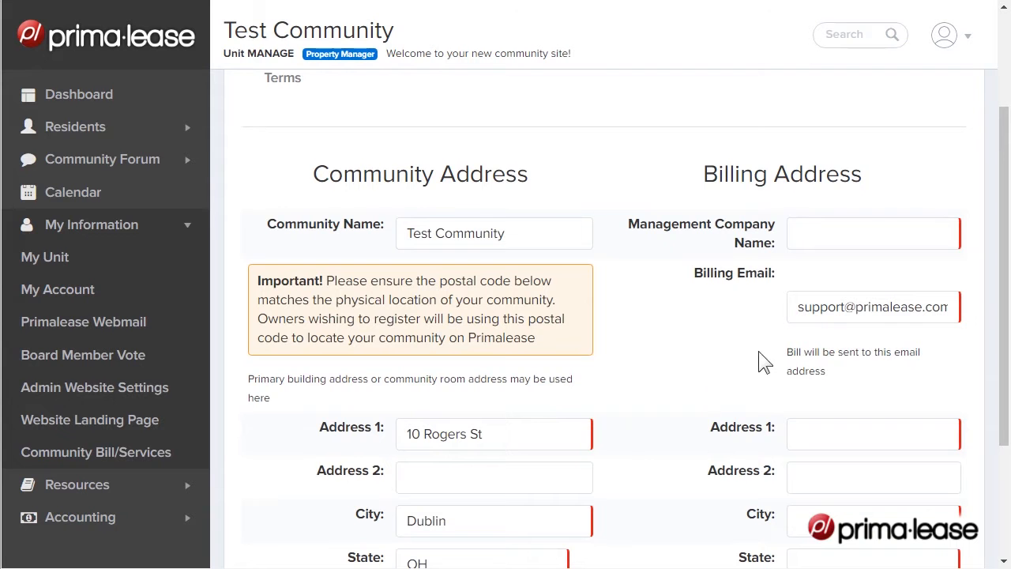
pyautogui.click(813, 308)
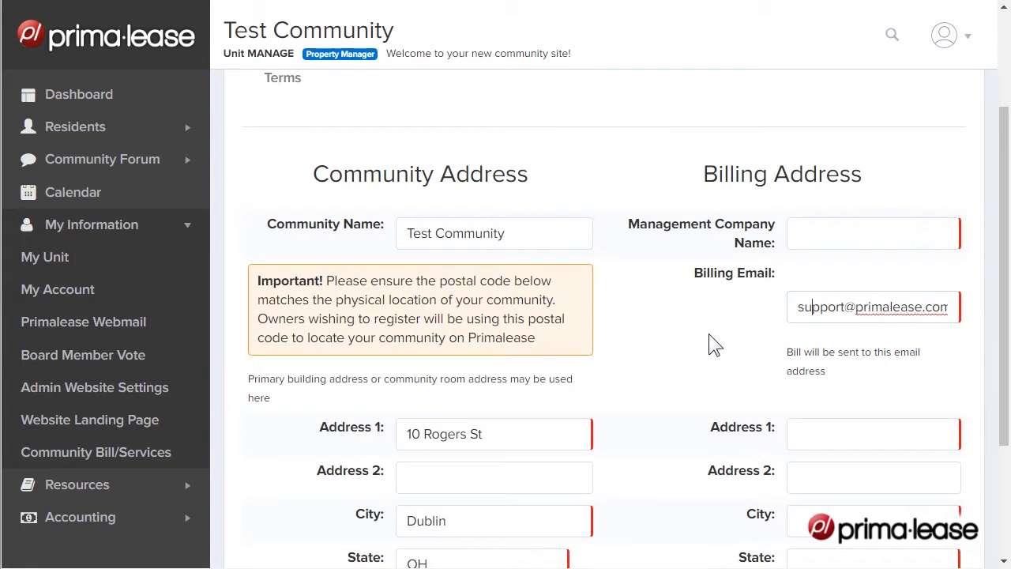
pyautogui.scroll(2, 708, 334)
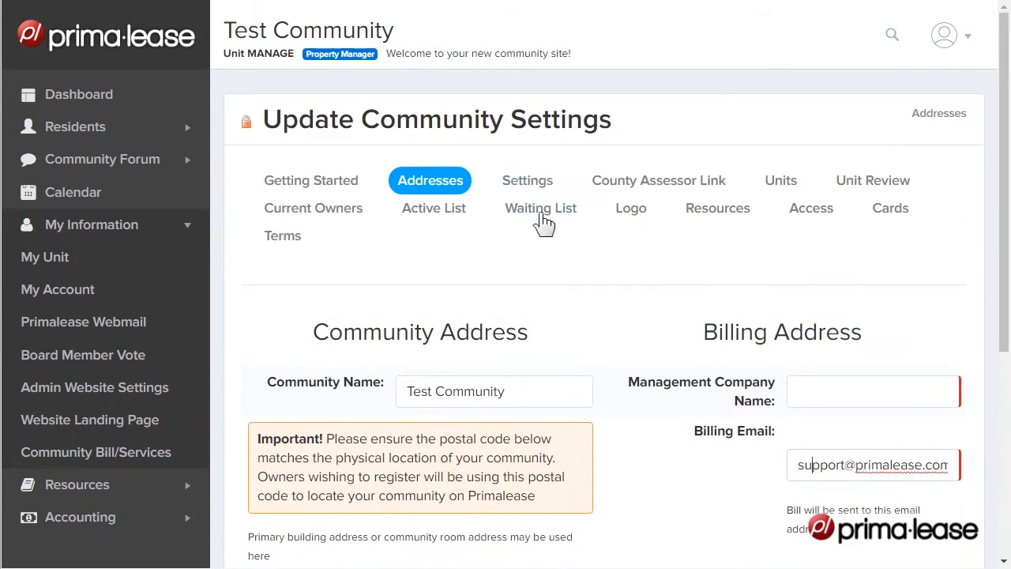
# Open the community's Settings page and set the percentage of units allowed to lease to 0
pyautogui.click(528, 180)
pyautogui.scroll(-3, 720, 414)
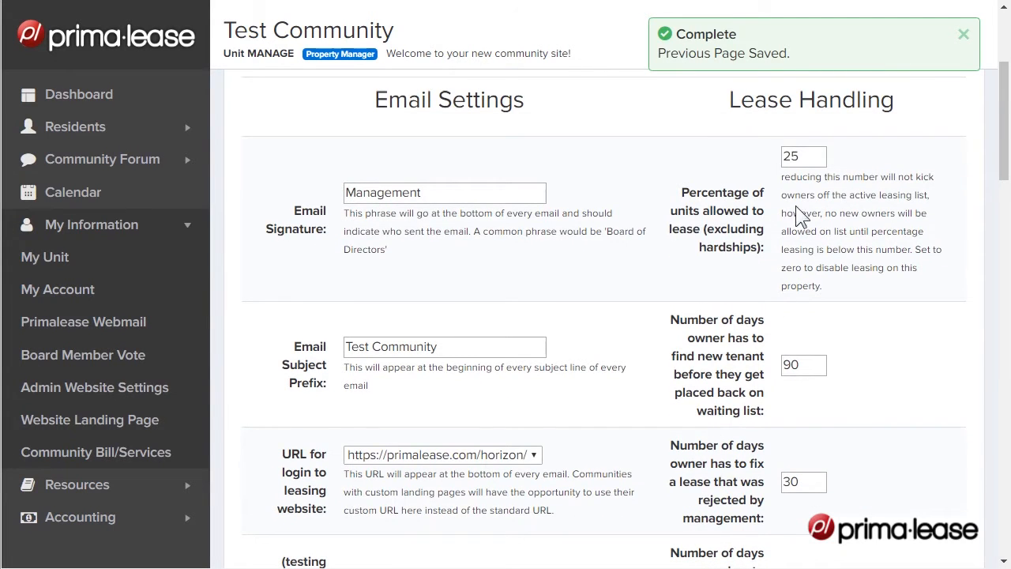
pyautogui.moveTo(811, 158); pyautogui.dragTo(775, 165)
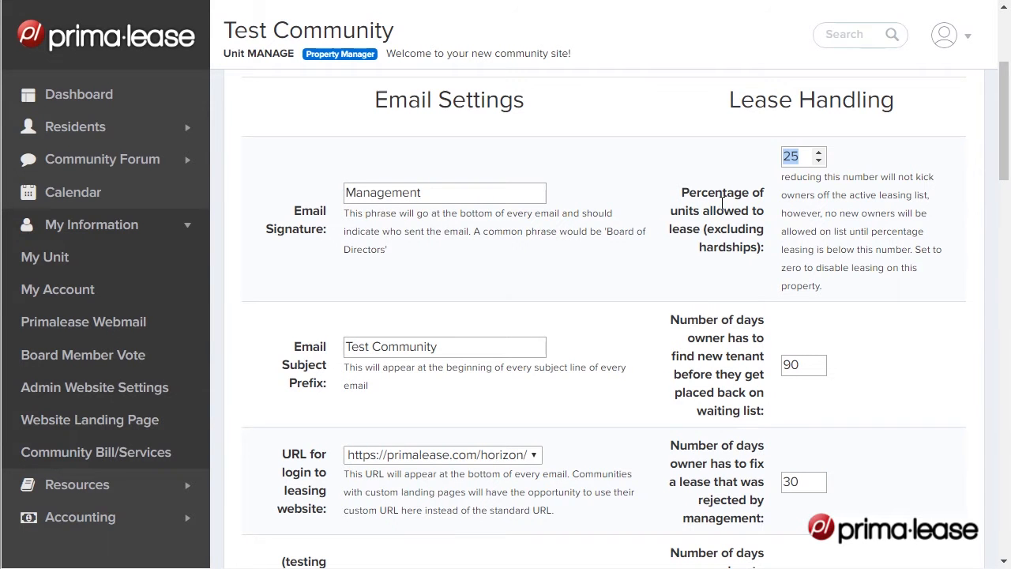
pyautogui.write('0')
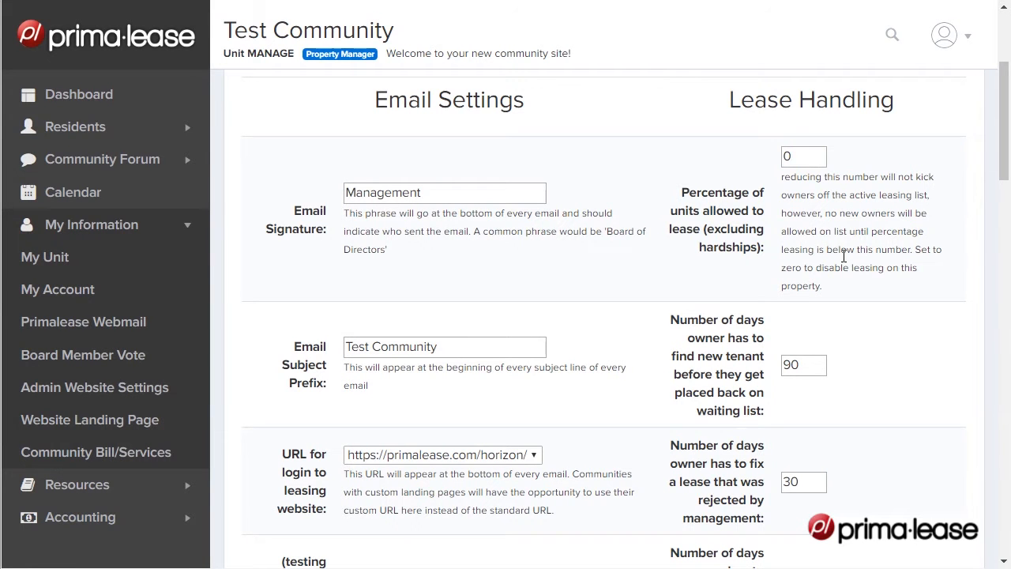
# Set the percentage of units allowed to lease back to 25
pyautogui.doubleClick(787, 156)
pyautogui.write('25')
pyautogui.click(794, 253)
# Turn on 7AM processing of the leasing list in the email settings
pyautogui.scroll(-6, 799, 253)
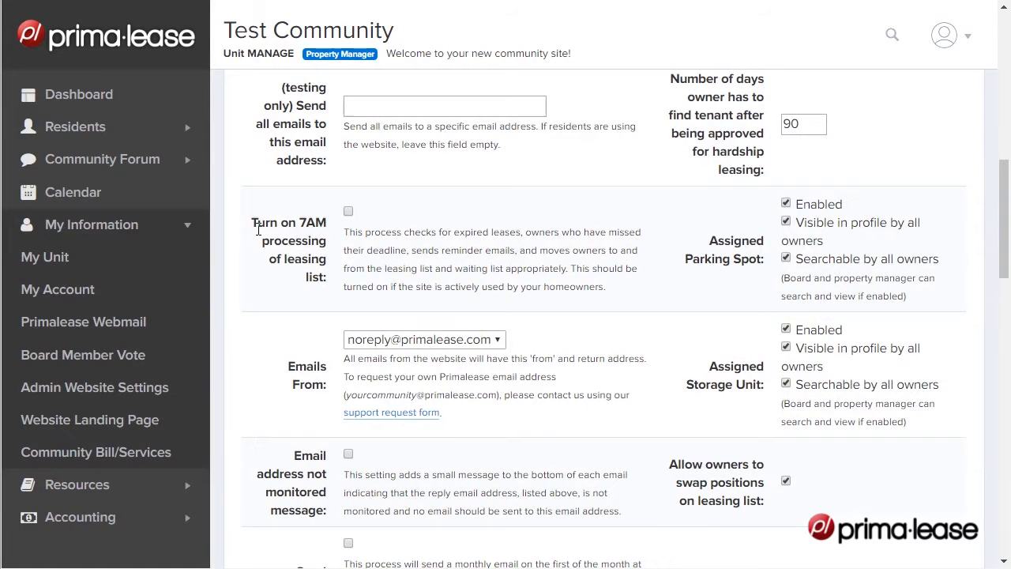
pyautogui.moveTo(251, 224); pyautogui.dragTo(336, 287)
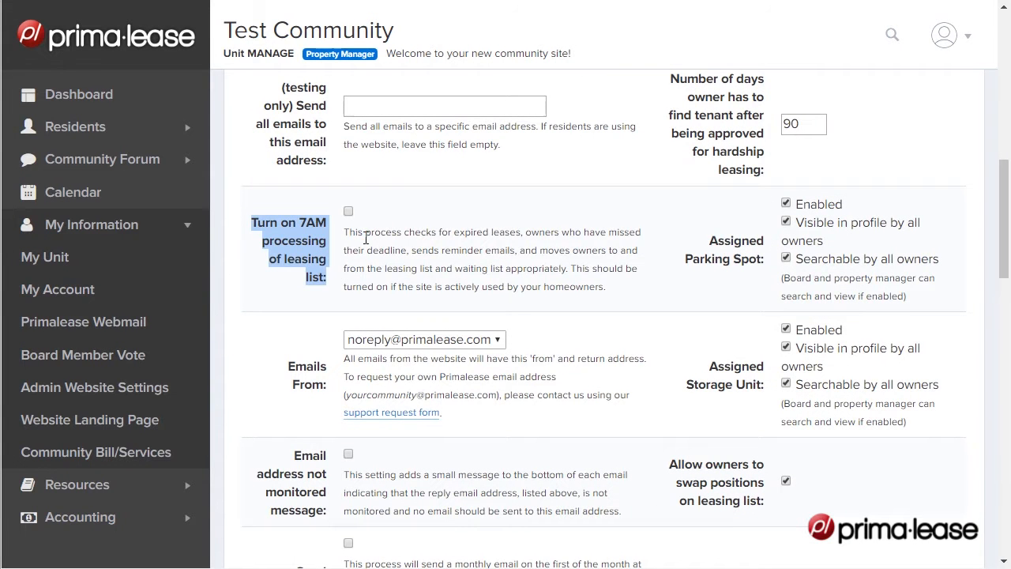
pyautogui.click(381, 216)
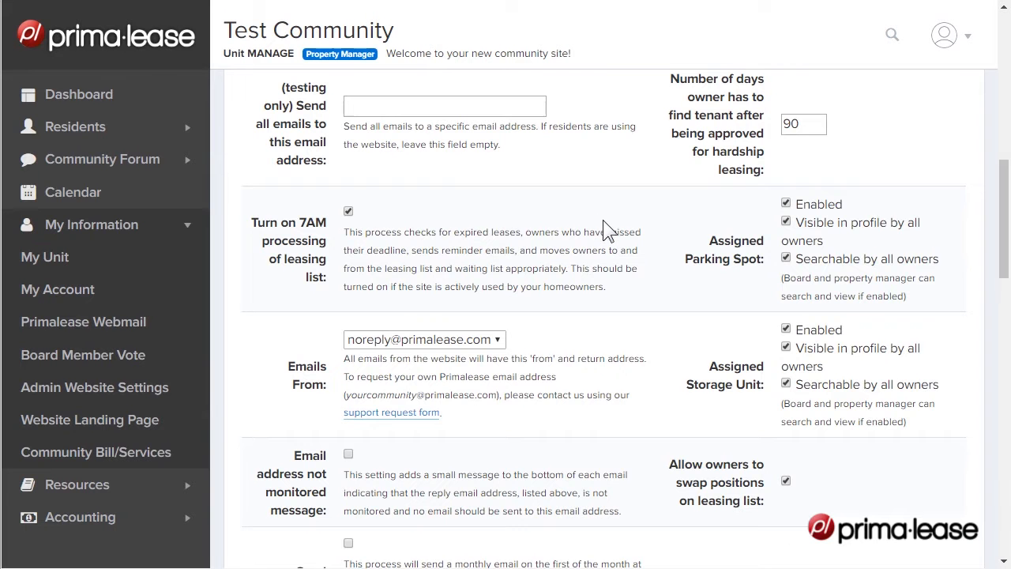
# Open the community's Units page and review the upload instructions, sample spreadsheet, field guide and number-saving tips
pyautogui.scroll(5, 660, 287)
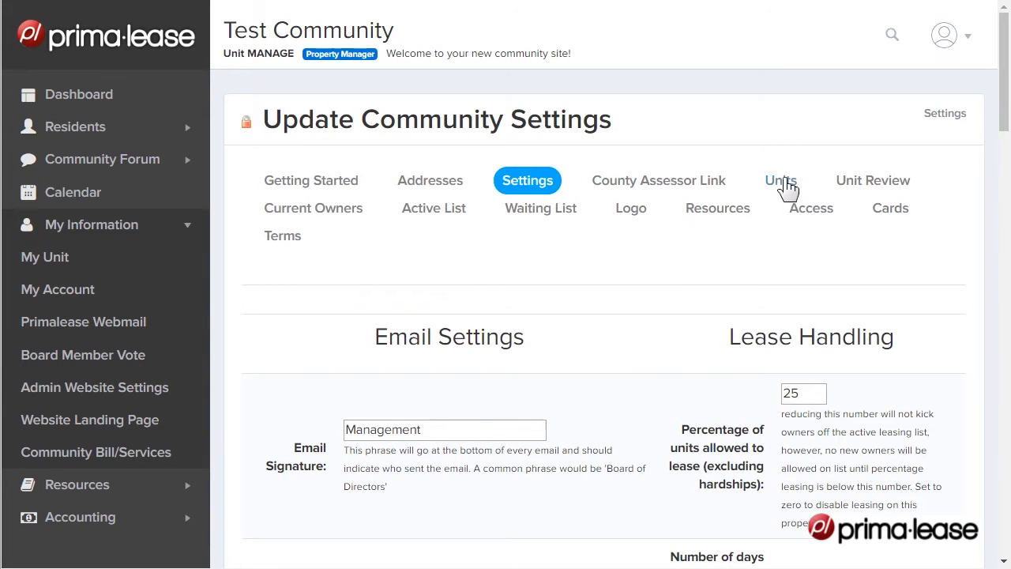
pyautogui.click(783, 187)
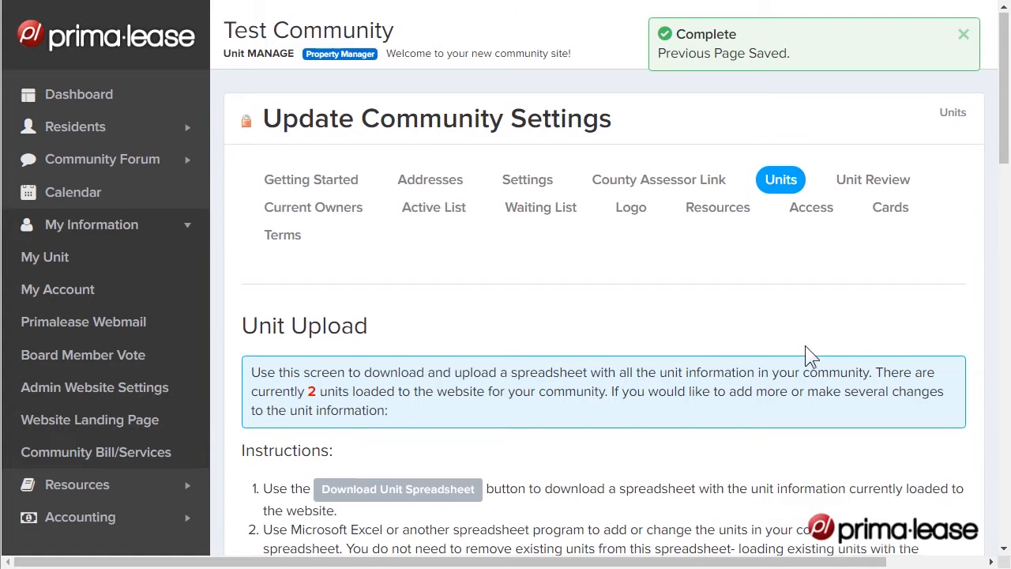
pyautogui.scroll(-2, 806, 346)
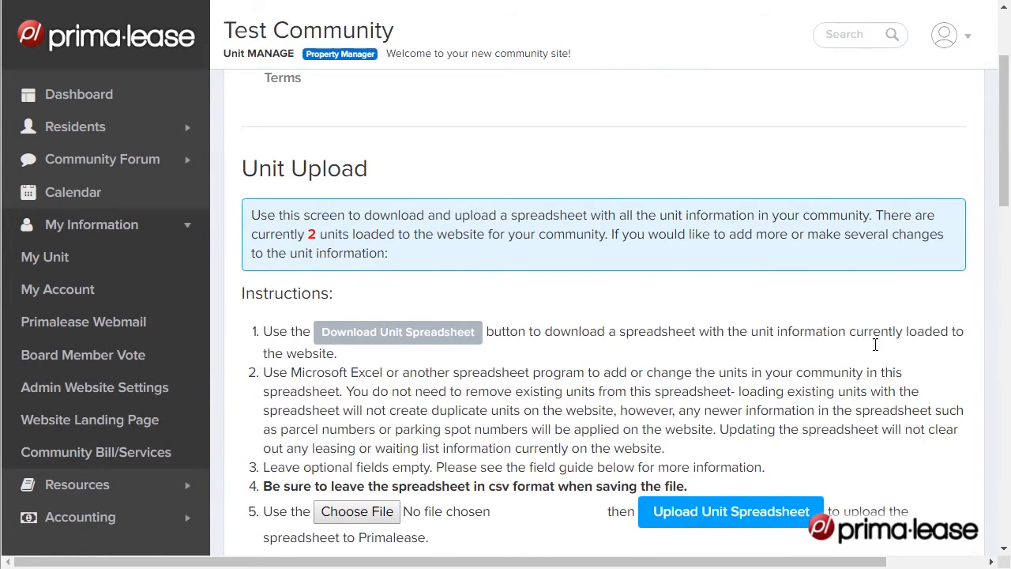
pyautogui.scroll(-10, 875, 345)
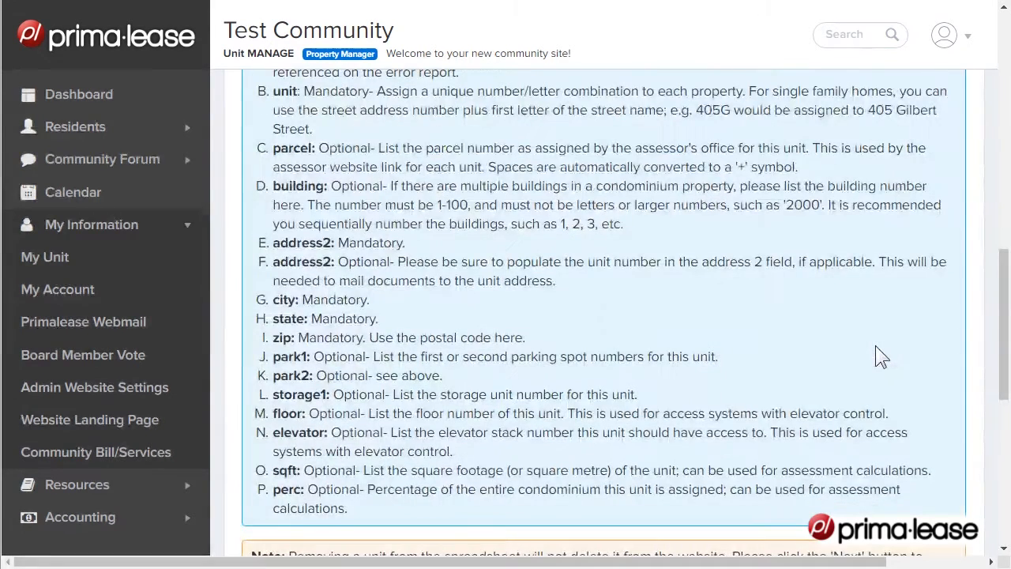
pyautogui.scroll(-6, 876, 346)
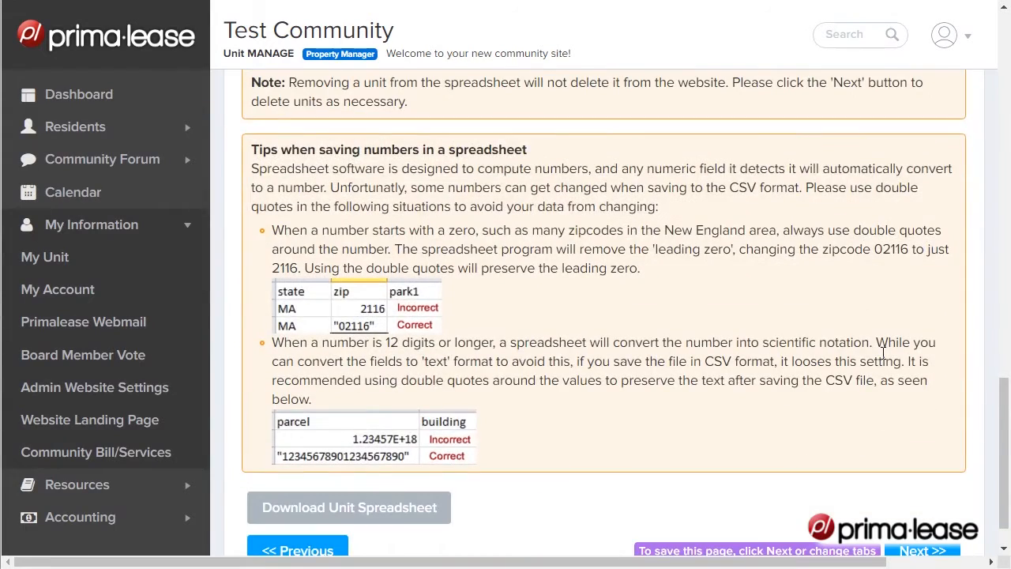
pyautogui.scroll(15, 884, 352)
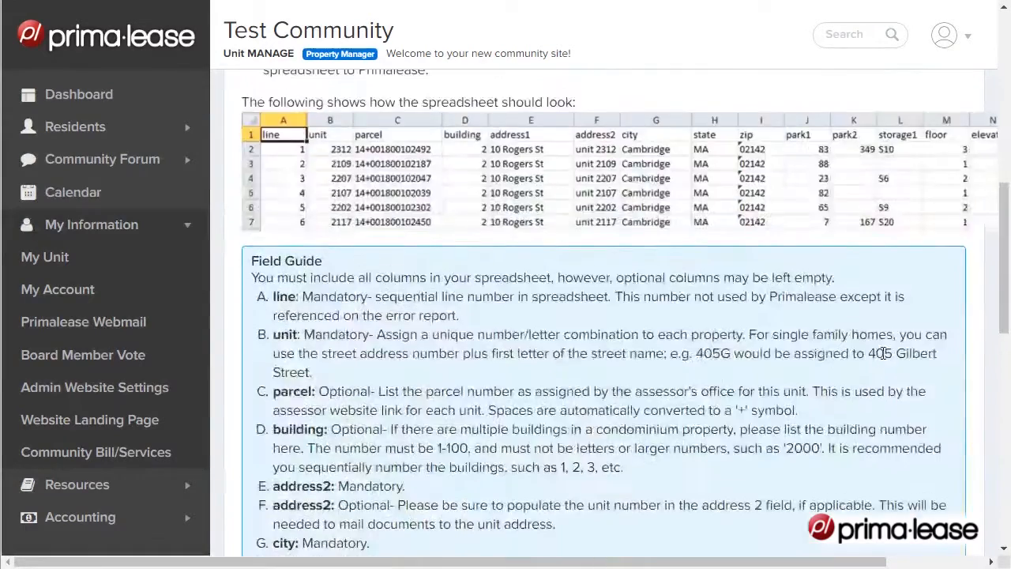
pyautogui.scroll(2, 883, 353)
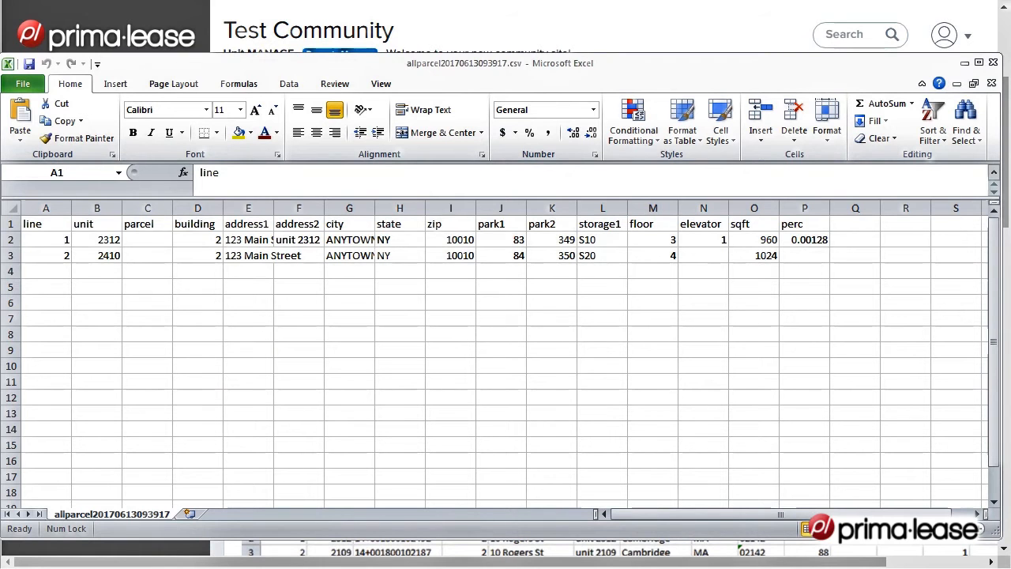
# Examine the line, unit, parking and elevator entries of the downloaded unit spreadsheet in Excel
pyautogui.click(106, 246)
pyautogui.moveTo(119, 242); pyautogui.dragTo(116, 260)
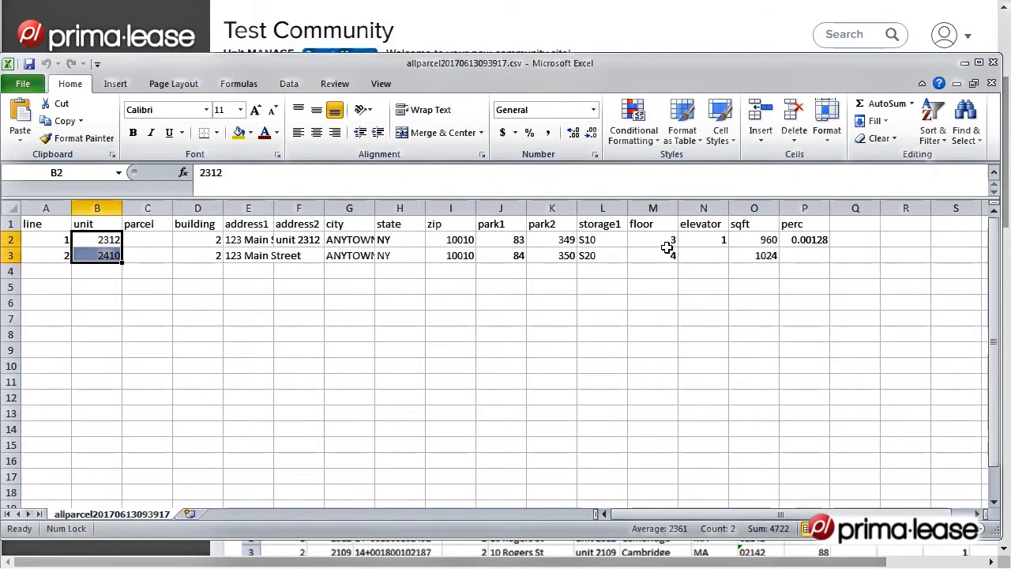
pyautogui.moveTo(519, 243); pyautogui.dragTo(567, 260)
pyautogui.click(709, 240)
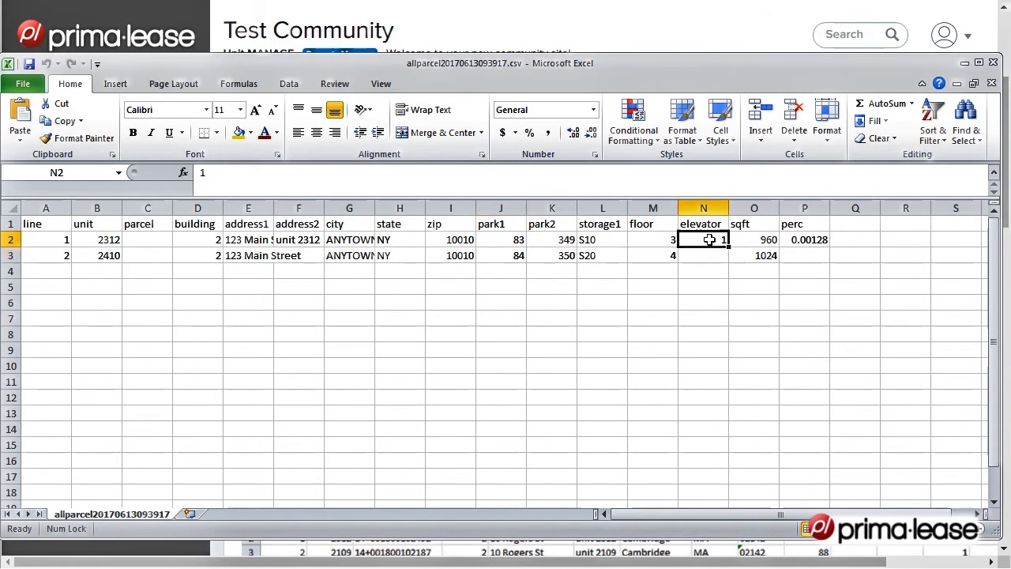
pyautogui.moveTo(710, 239); pyautogui.dragTo(706, 266)
pyautogui.click(44, 243)
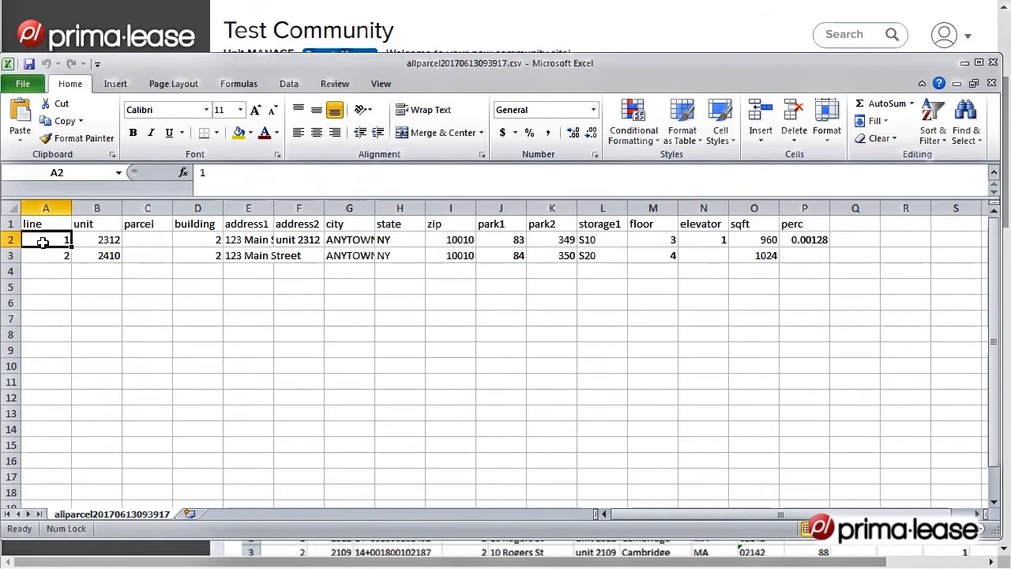
# Save the unit spreadsheet as allparcel20170613093917.csv in comma-delimited CSV format over the existing file, and close it without saving again
pyautogui.click(22, 86)
pyautogui.click(42, 132)
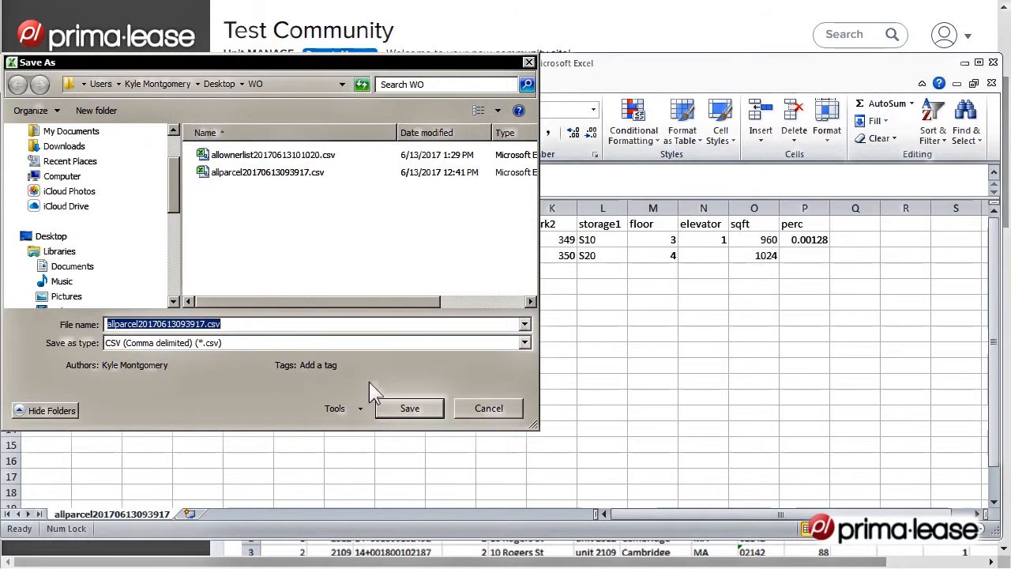
pyautogui.click(402, 407)
pyautogui.click(566, 330)
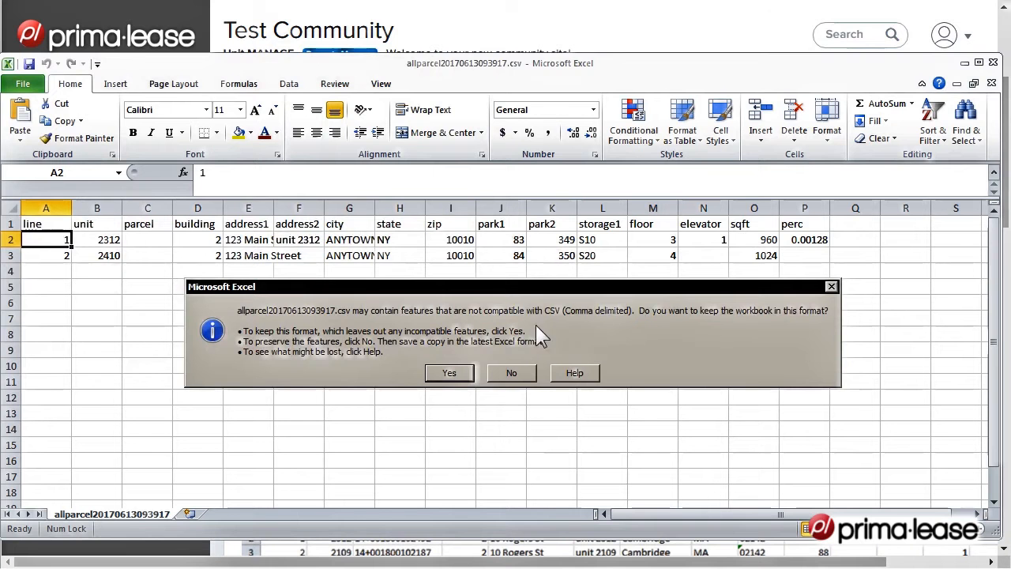
pyautogui.click(468, 376)
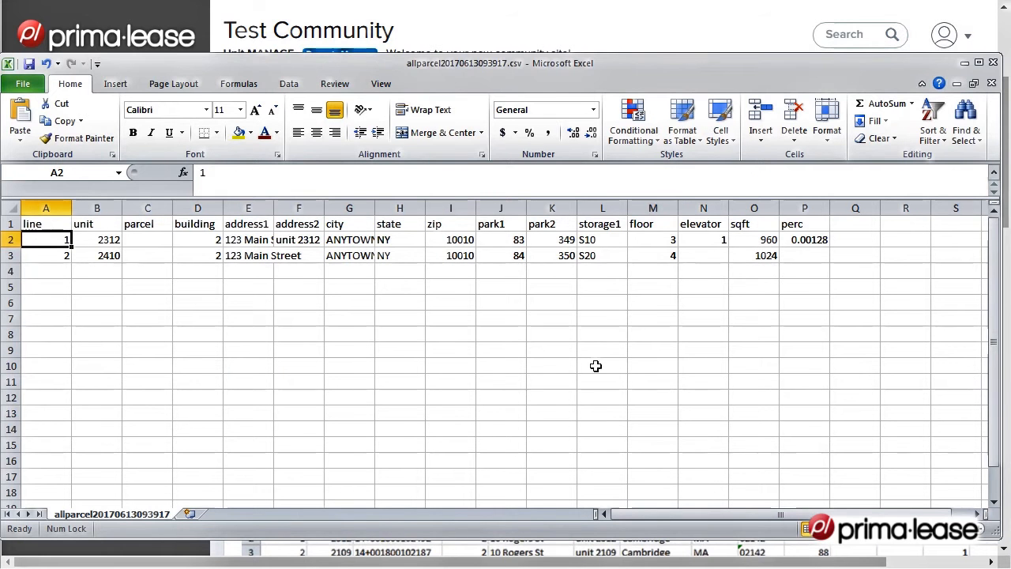
pyautogui.click(992, 83)
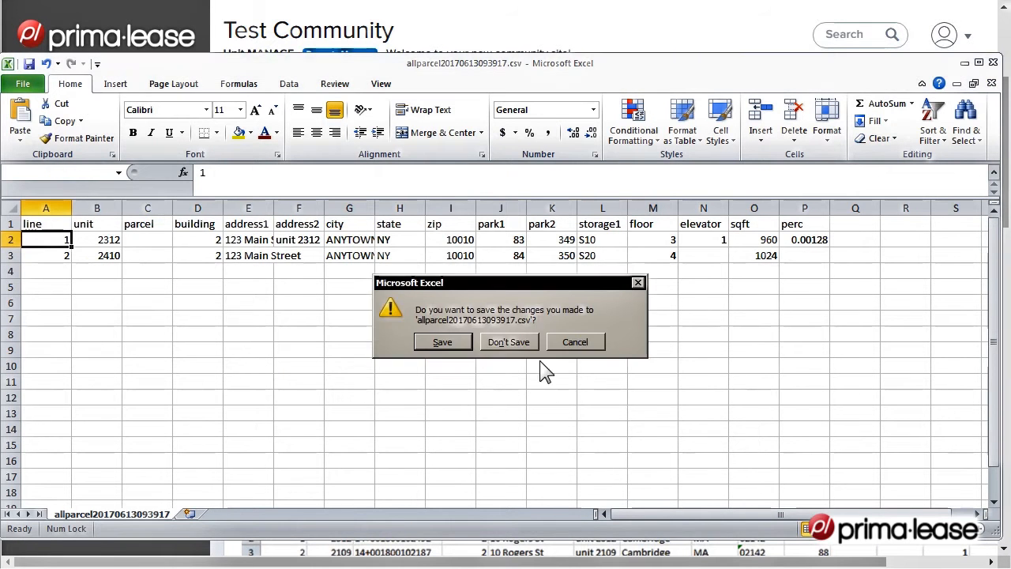
pyautogui.click(516, 342)
pyautogui.click(967, 64)
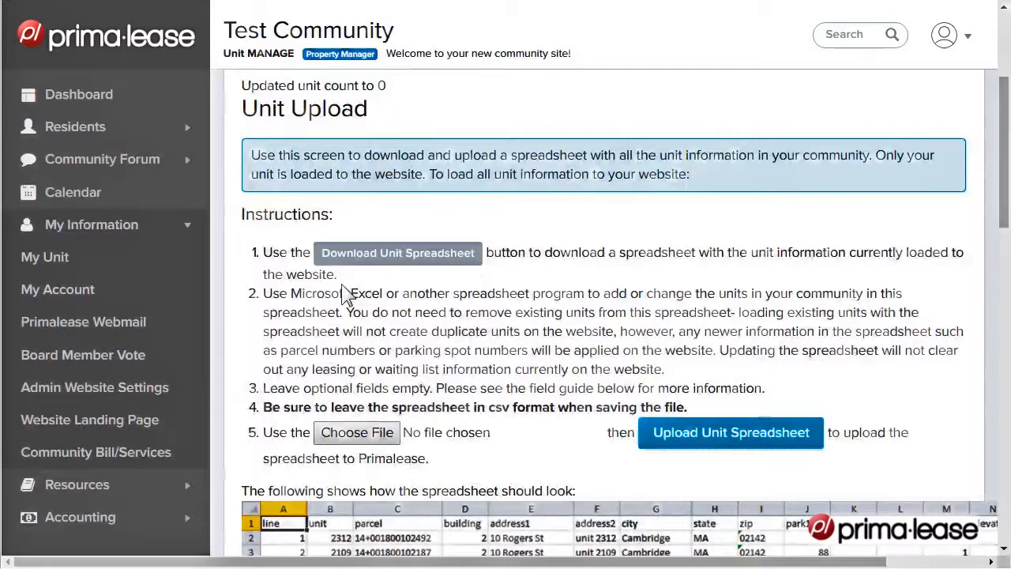
# Upload allparcel20170613093917.csv as the unit spreadsheet on Primalease's Unit Upload page
pyautogui.click(363, 433)
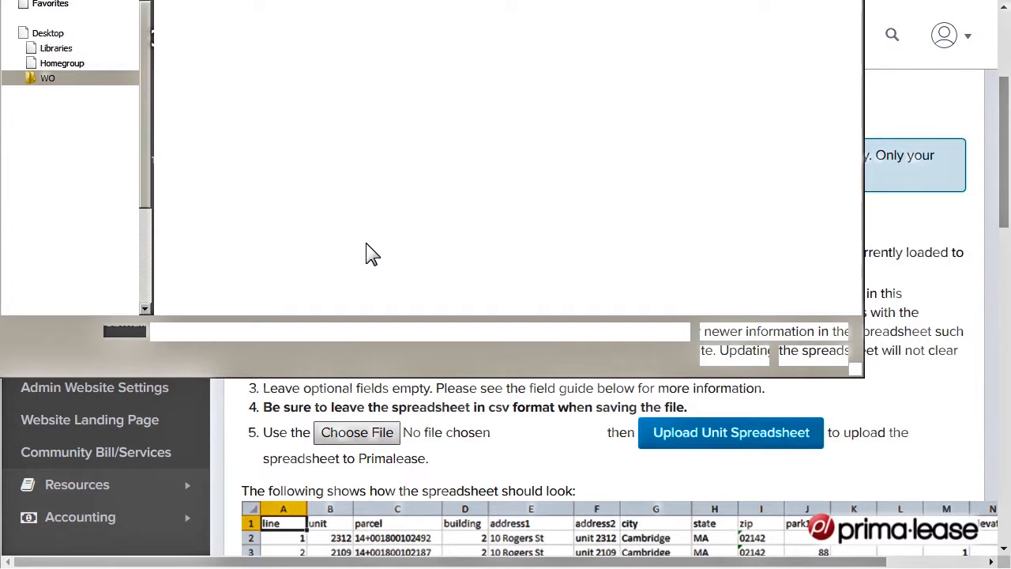
pyautogui.doubleClick(288, 43)
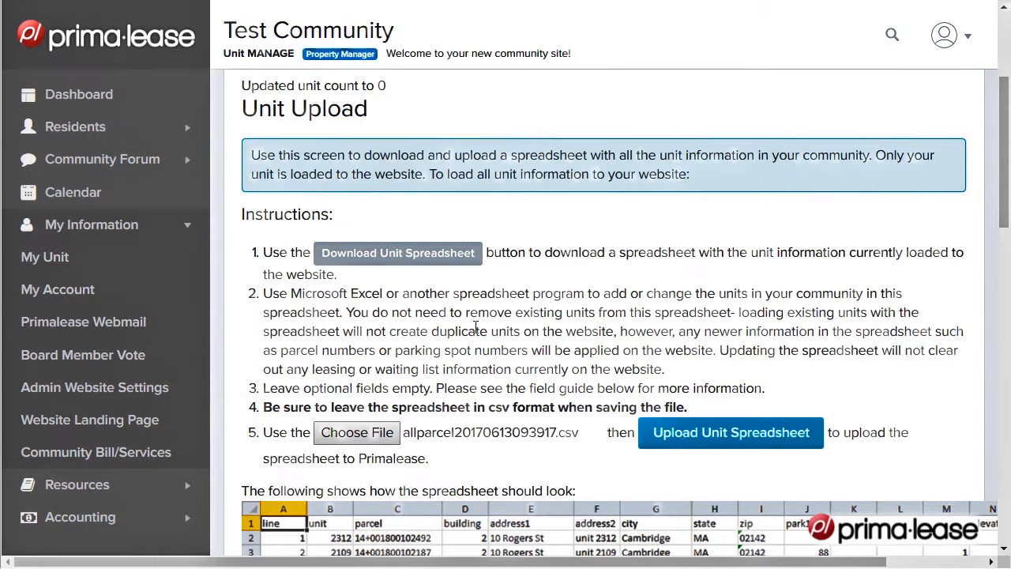
pyautogui.click(700, 445)
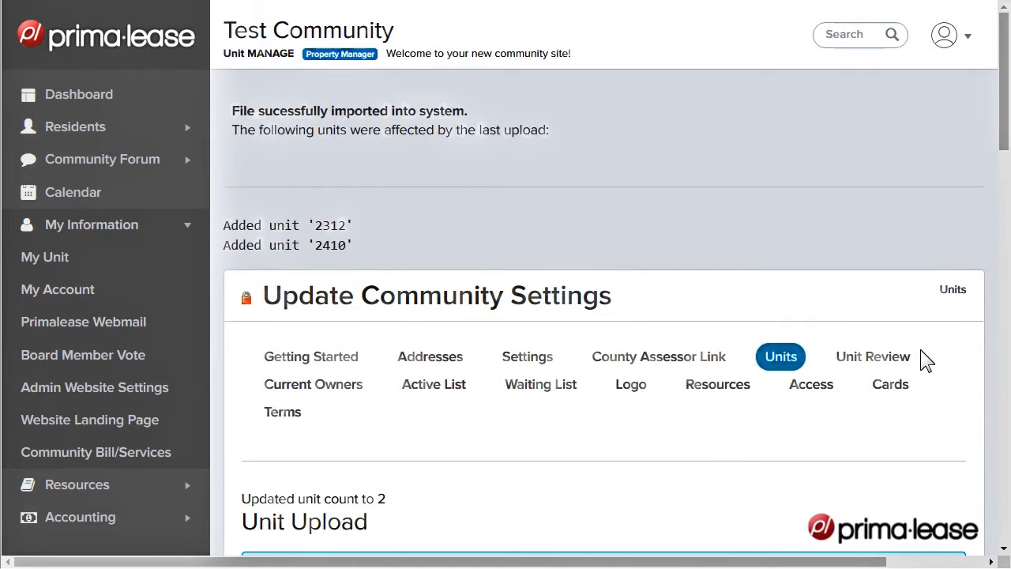
# Open the Unit Review page and look over the imported units in the All Units table
pyautogui.click(879, 357)
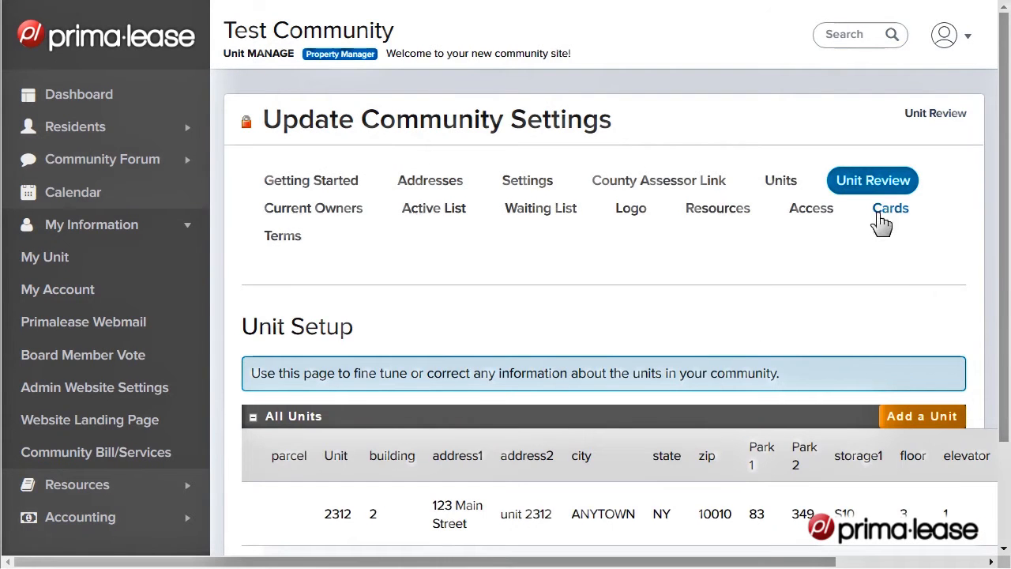
pyautogui.scroll(-2, 907, 306)
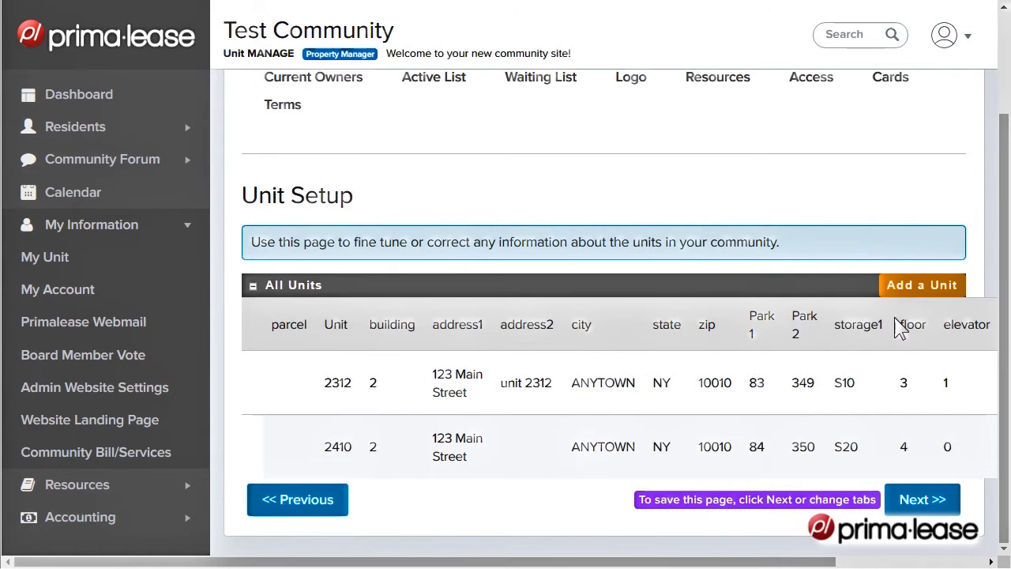
pyautogui.scroll(2, 877, 284)
# Review the Current Owners upload instructions and the owner name and email columns of the owner spreadsheet in Excel
pyautogui.click(315, 210)
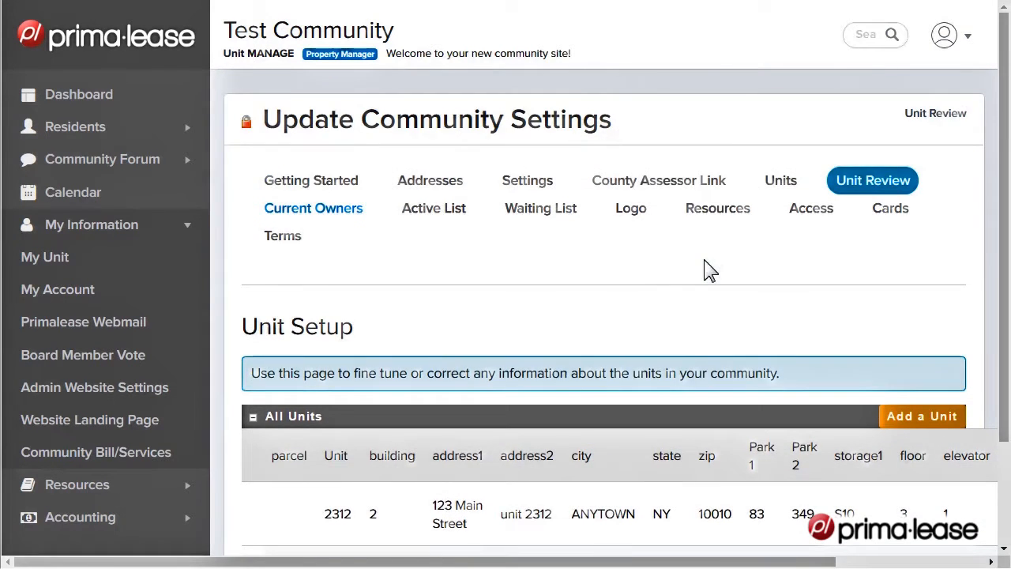
pyautogui.scroll(-5, 689, 309)
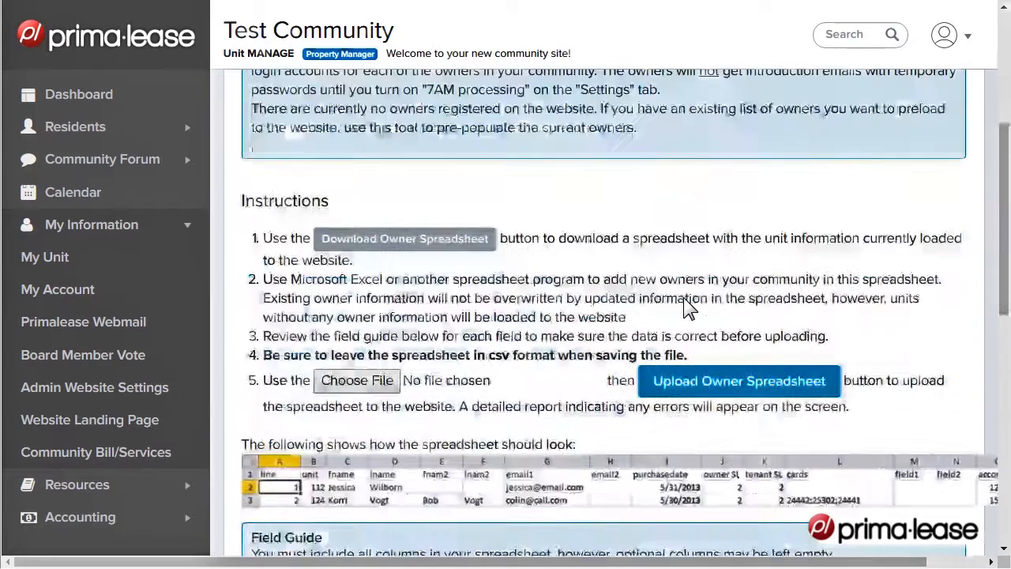
pyautogui.scroll(1, 691, 306)
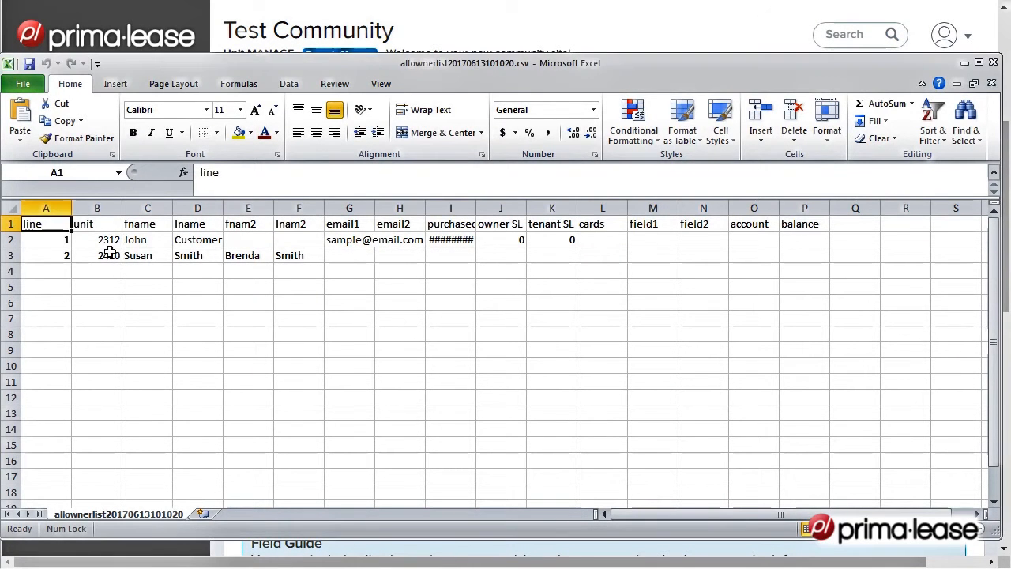
pyautogui.moveTo(141, 248); pyautogui.dragTo(199, 261)
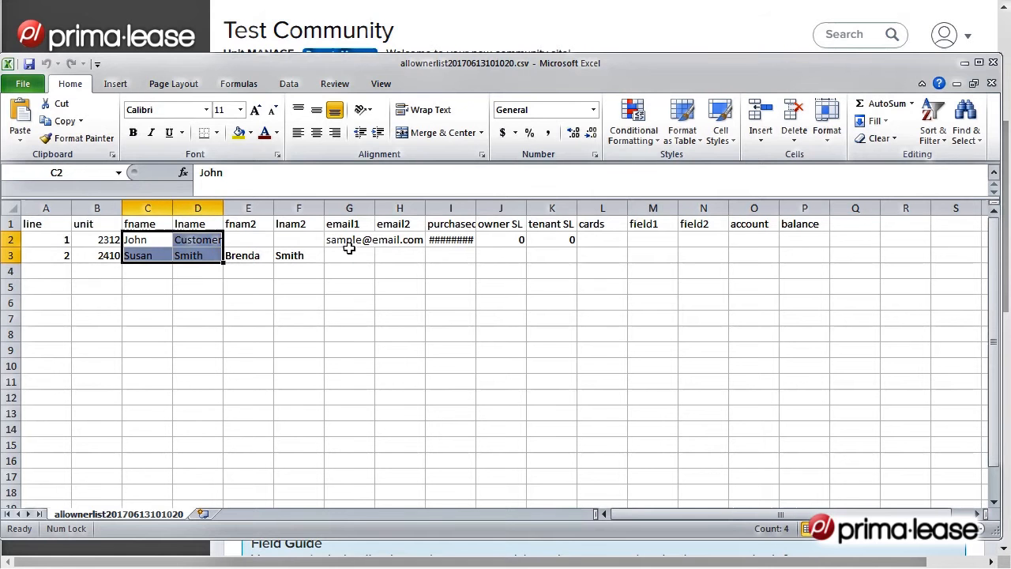
pyautogui.click(349, 247)
# Save the owner spreadsheet as allownerlist20170613101020.csv in comma-delimited CSV format over the existing file, and close Excel without saving again
pyautogui.click(24, 84)
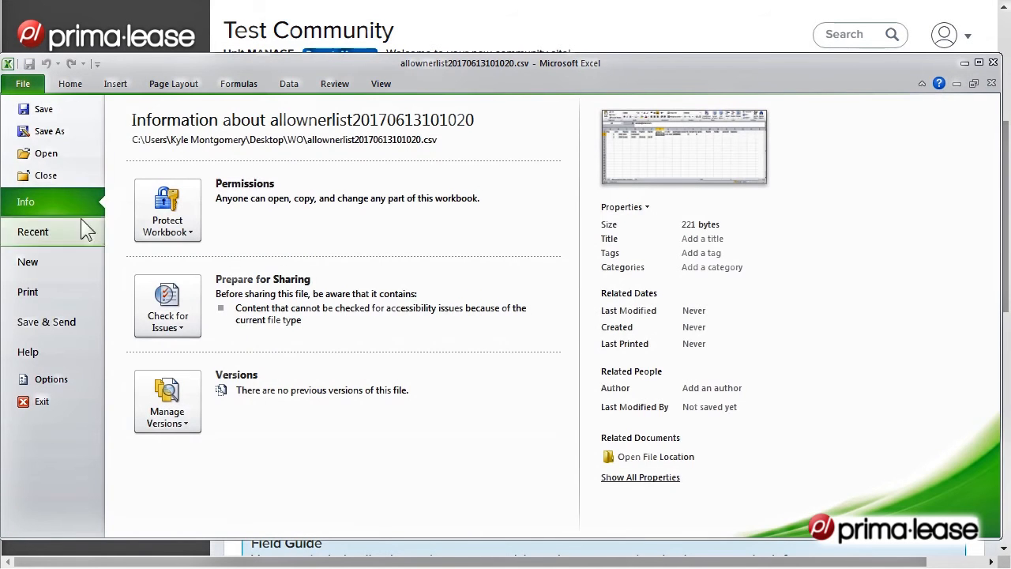
pyautogui.click(49, 131)
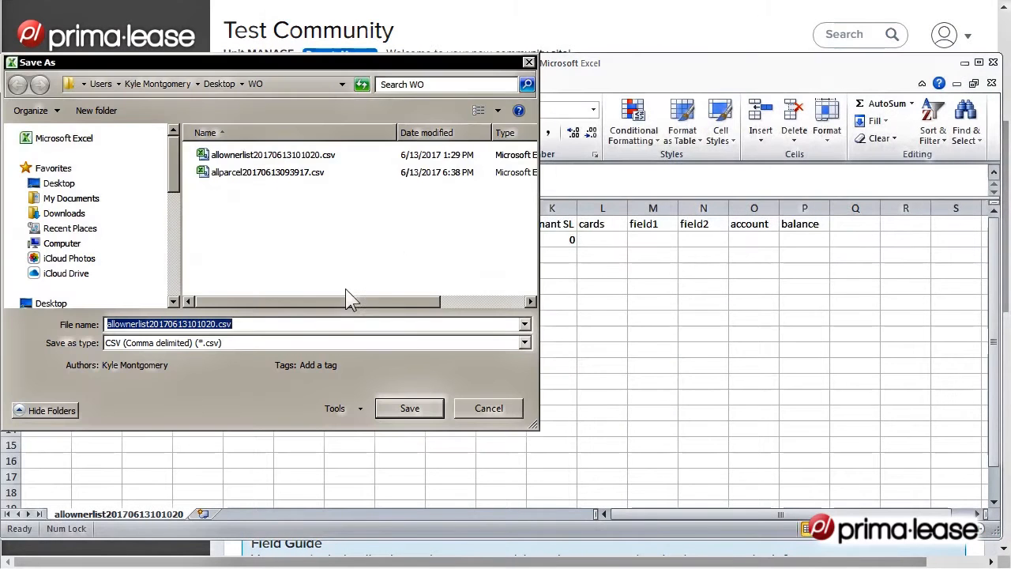
pyautogui.click(389, 412)
pyautogui.click(565, 326)
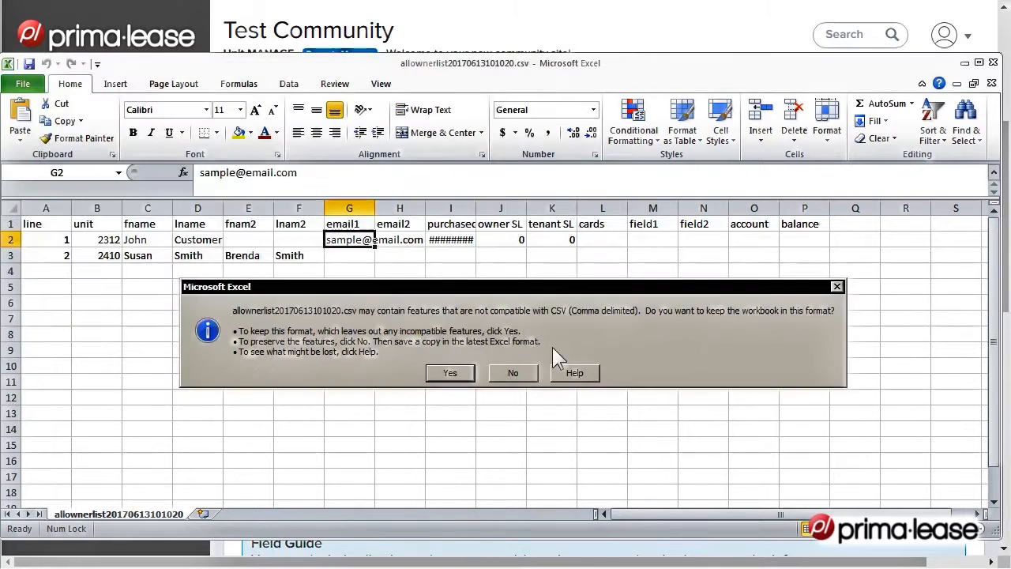
pyautogui.click(472, 373)
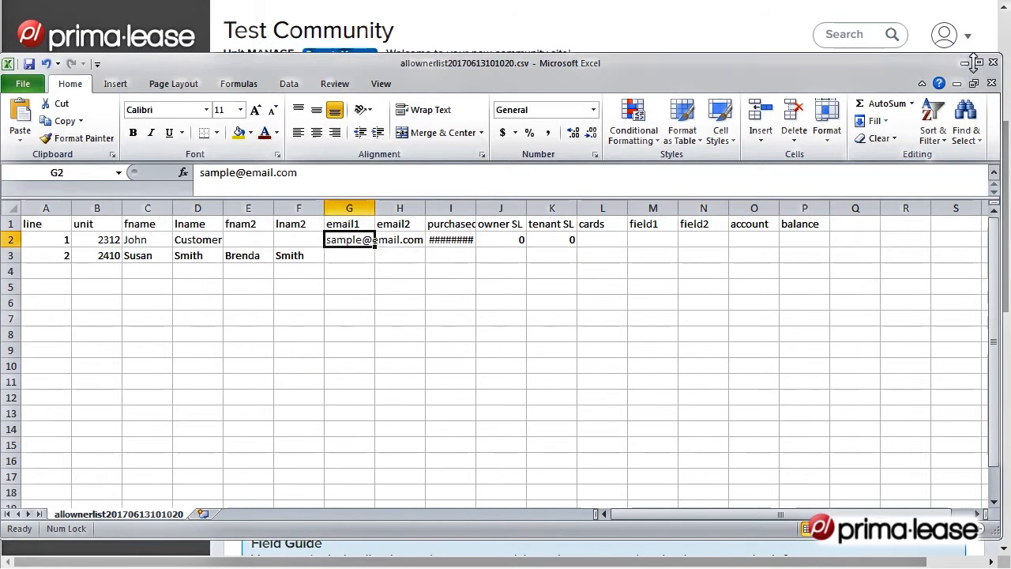
pyautogui.click(992, 82)
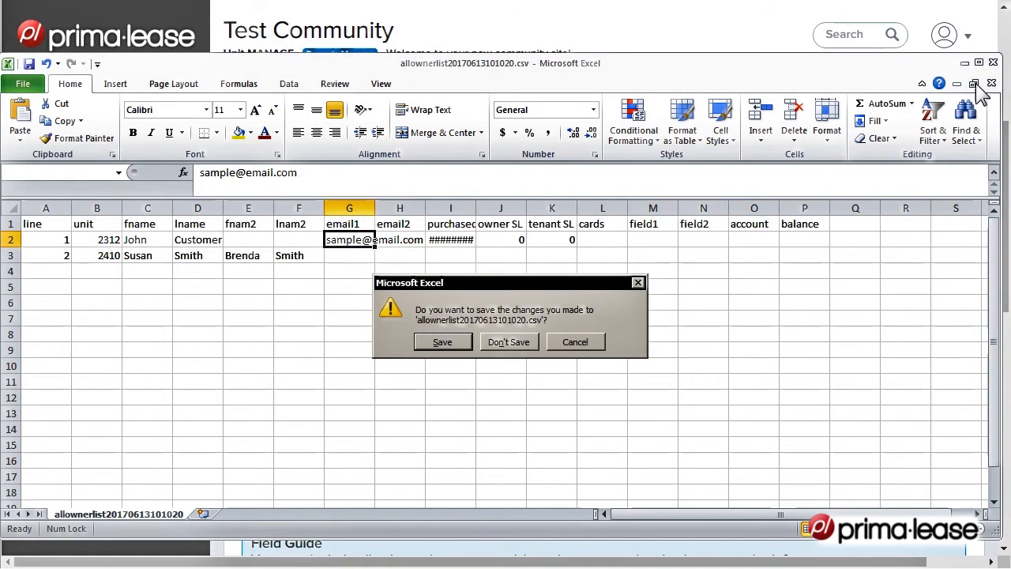
pyautogui.click(536, 341)
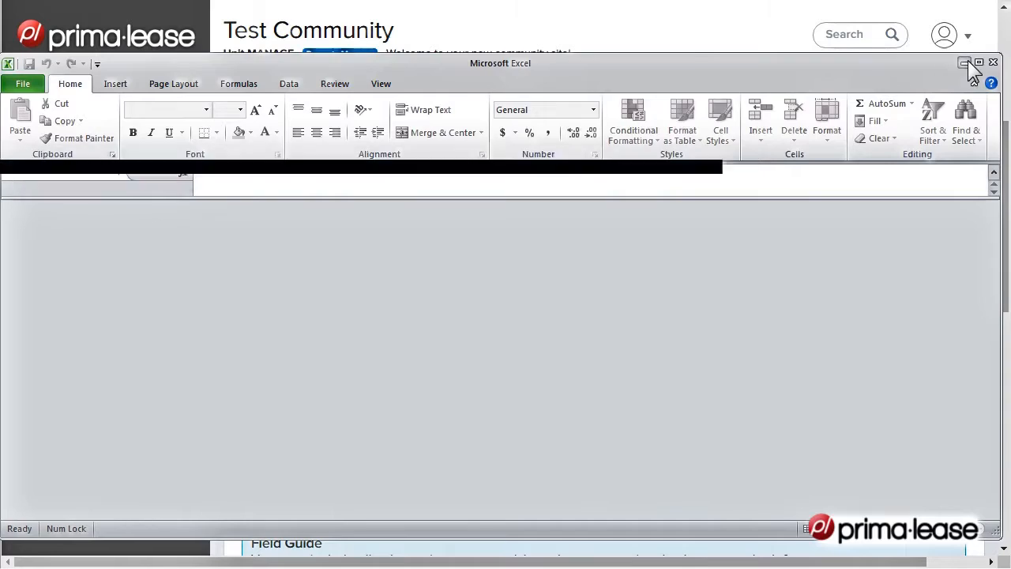
pyautogui.click(994, 62)
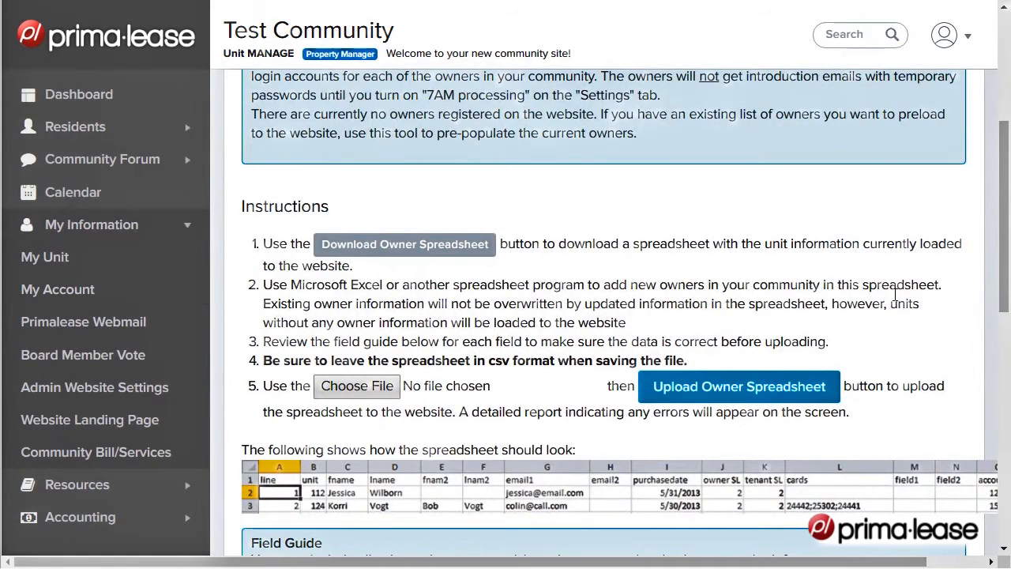
# Look over the Active Leasing List Setup and Leasing Waiting List pages and their spreadsheet instructions in the community settings
pyautogui.scroll(-3, 892, 297)
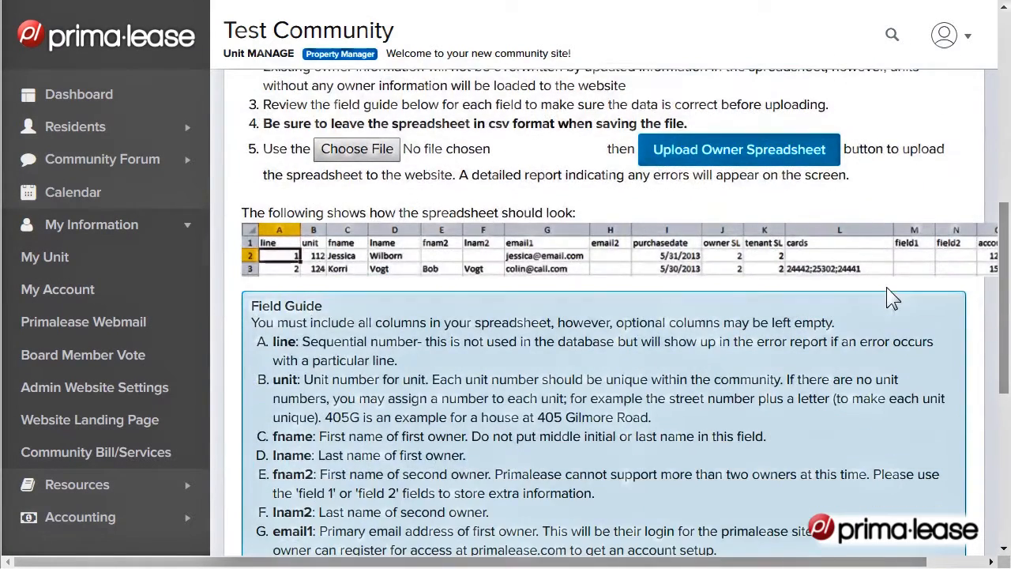
pyautogui.scroll(5, 888, 285)
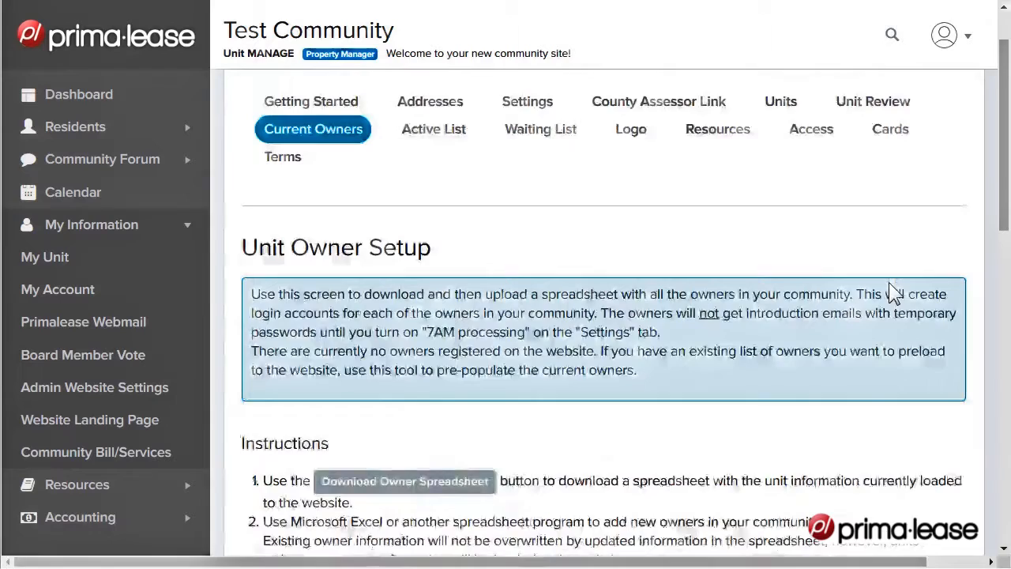
pyautogui.click(436, 128)
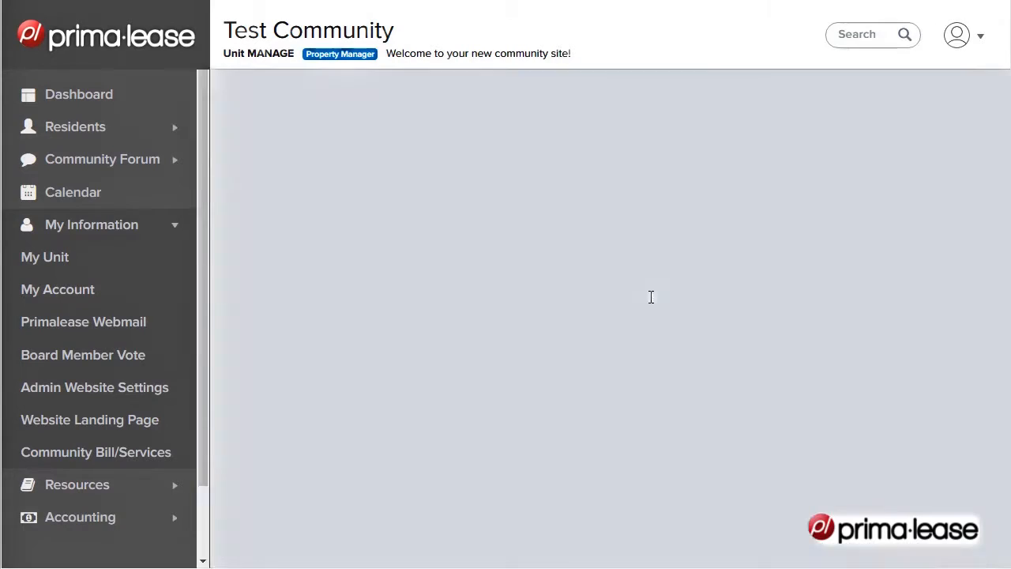
pyautogui.scroll(-5, 803, 357)
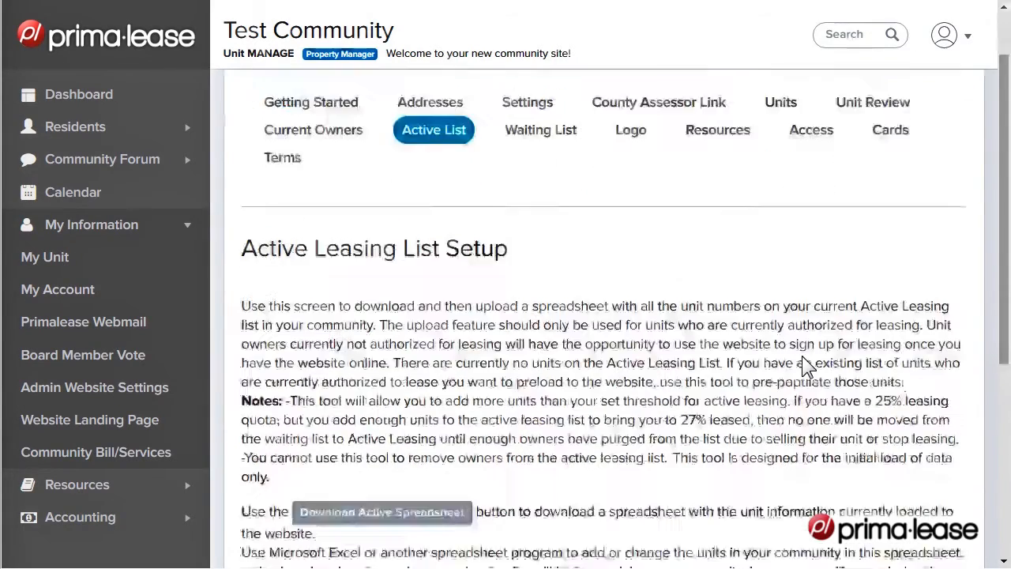
pyautogui.scroll(5, 802, 364)
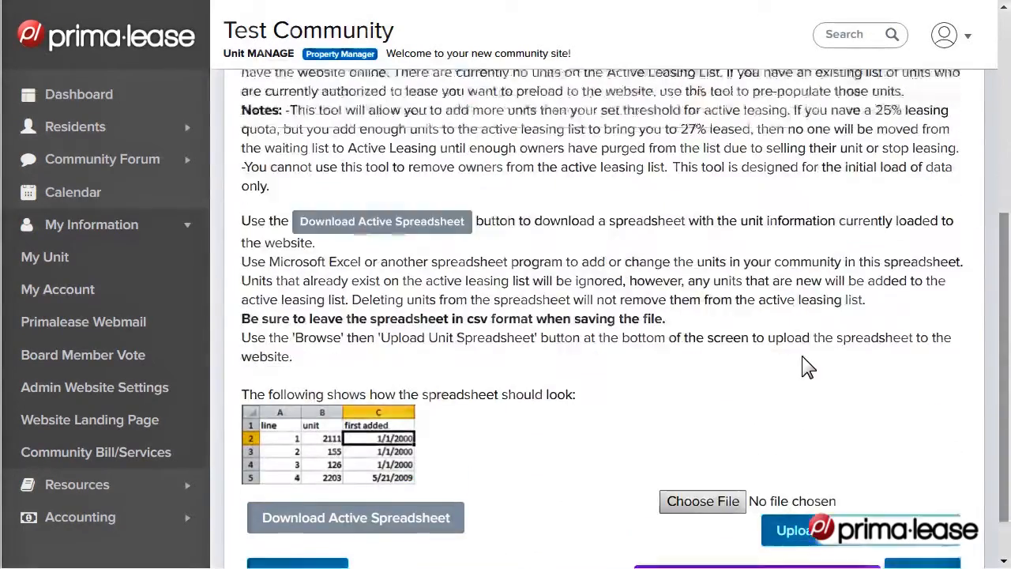
pyautogui.click(544, 212)
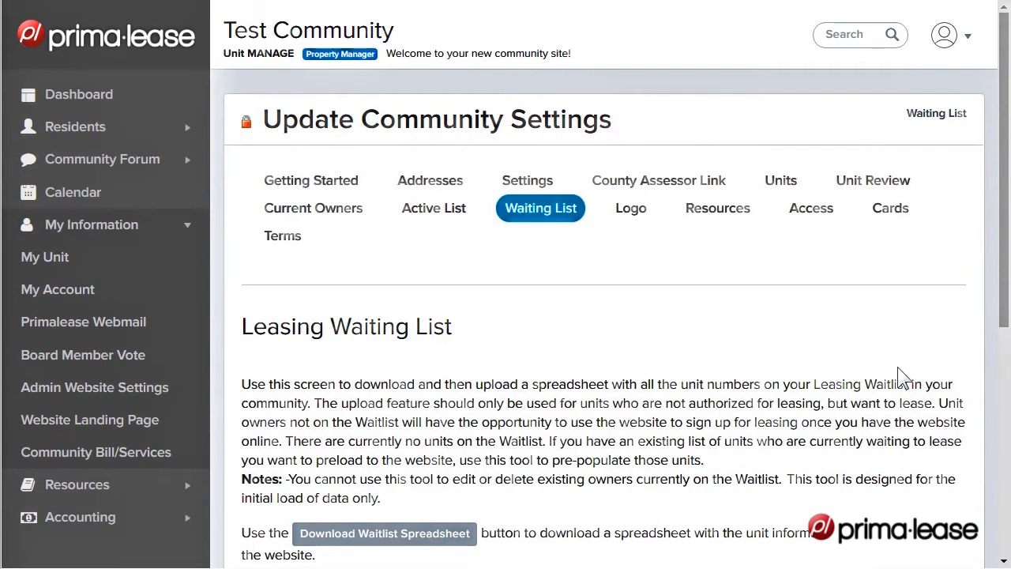
# Review the Owner Documentation and Vendor Documentation sections of the community's Resources settings
pyautogui.click(716, 219)
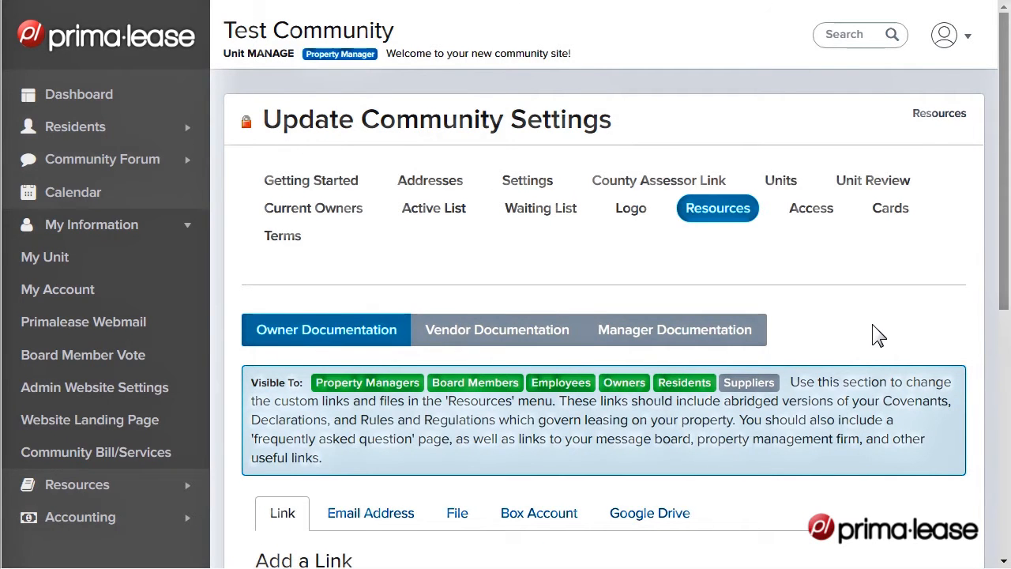
pyautogui.scroll(-3, 874, 325)
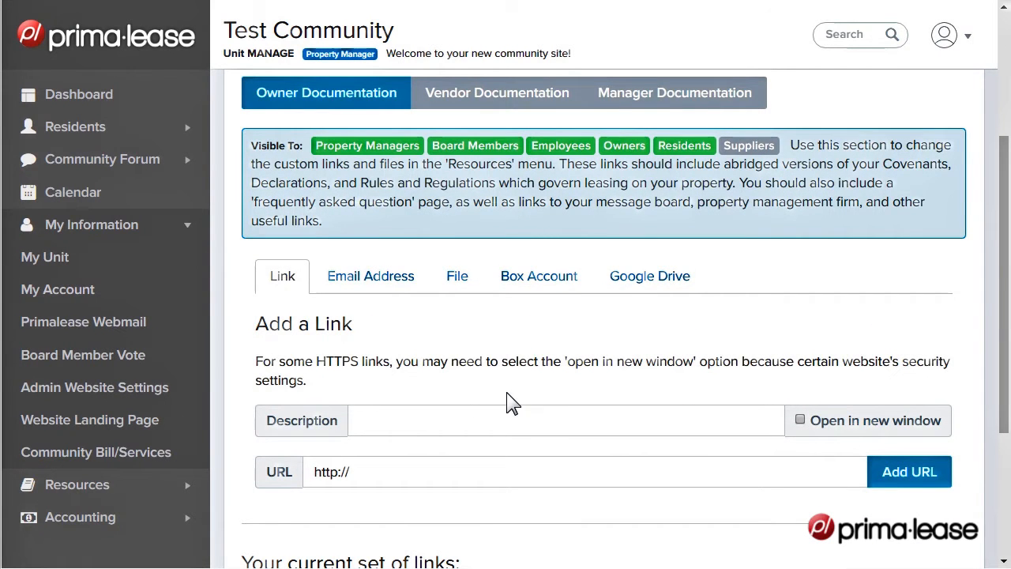
pyautogui.click(510, 92)
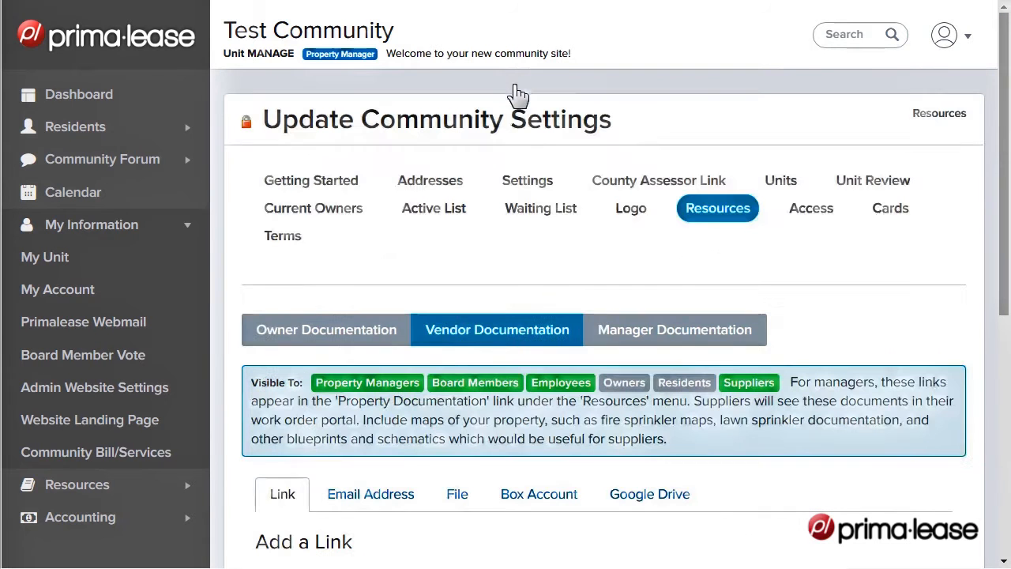
pyautogui.click(663, 331)
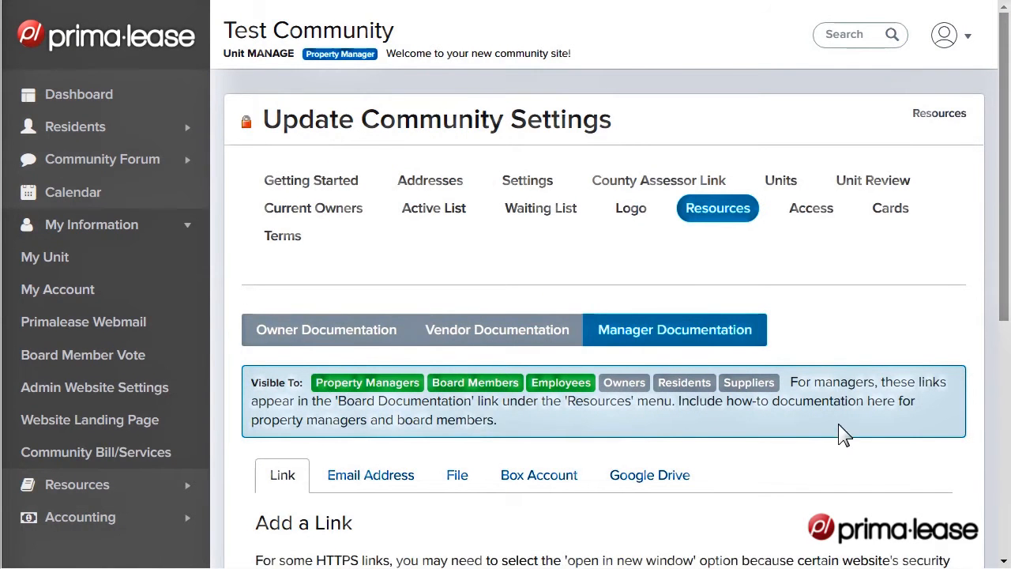
pyautogui.scroll(-2, 838, 424)
pyautogui.scroll(-1, 826, 417)
pyautogui.click(463, 388)
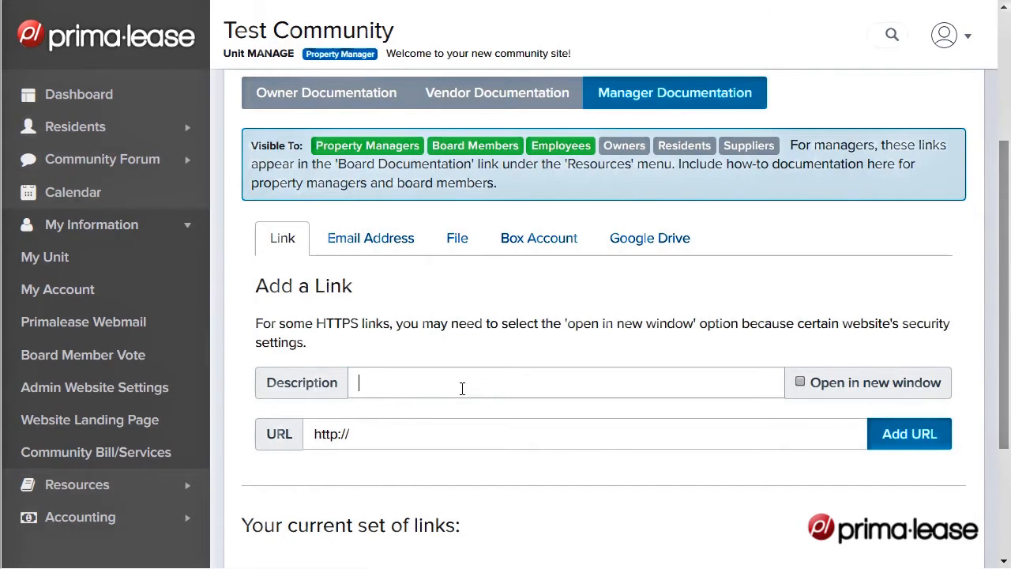
pyautogui.write('Google Website')
pyautogui.click(442, 439)
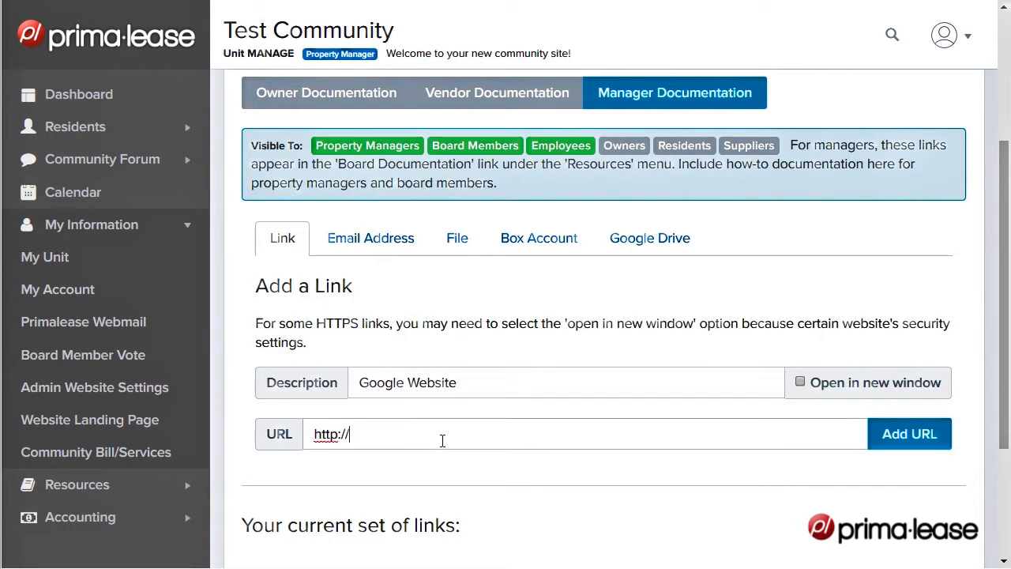
pyautogui.write('www.google.com')
pyautogui.click(908, 436)
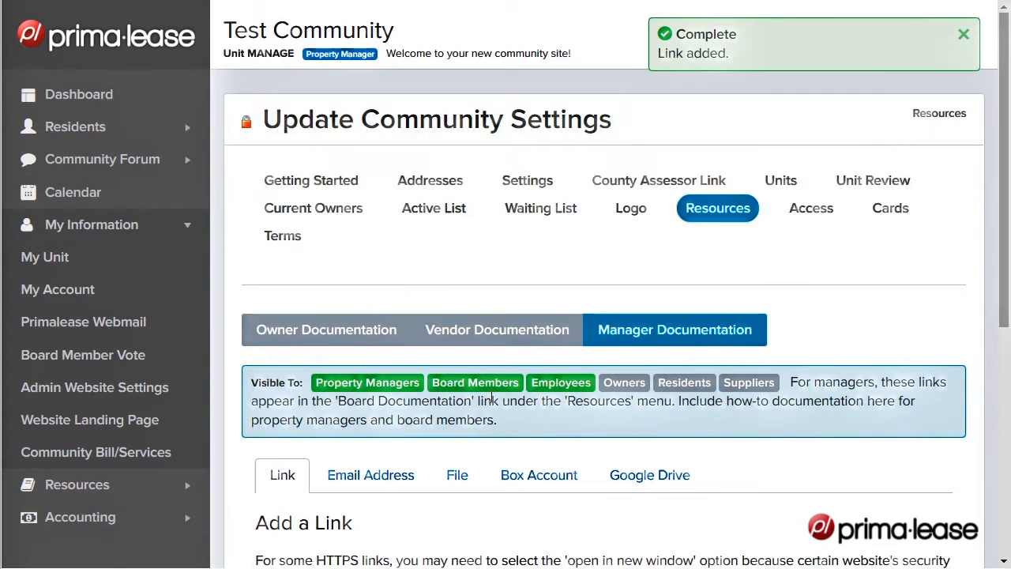
# Look over the document upload form and the Box account embed options for the Manager Documentation
pyautogui.click(462, 481)
pyautogui.scroll(-2, 753, 451)
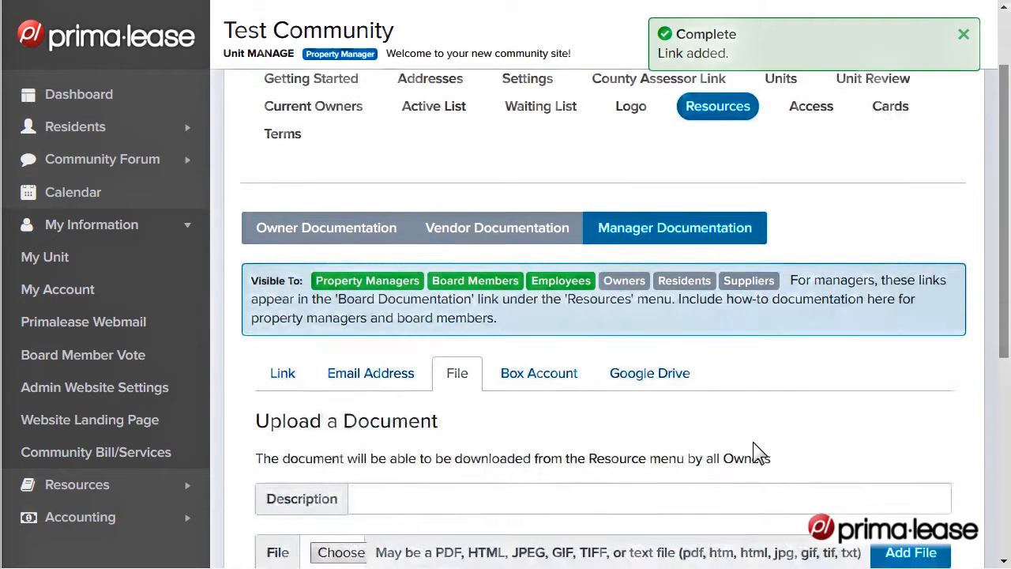
pyautogui.scroll(-3, 753, 450)
pyautogui.click(564, 240)
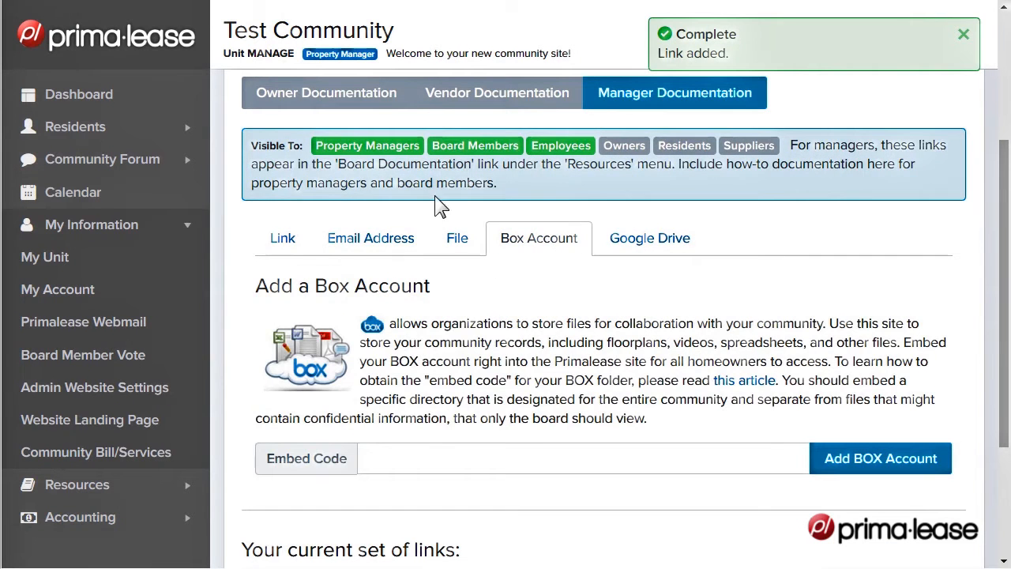
# Return to the dashboard and read the final steps of the getting started guide, through step 9 on mailing owners a letter
pyautogui.click(74, 95)
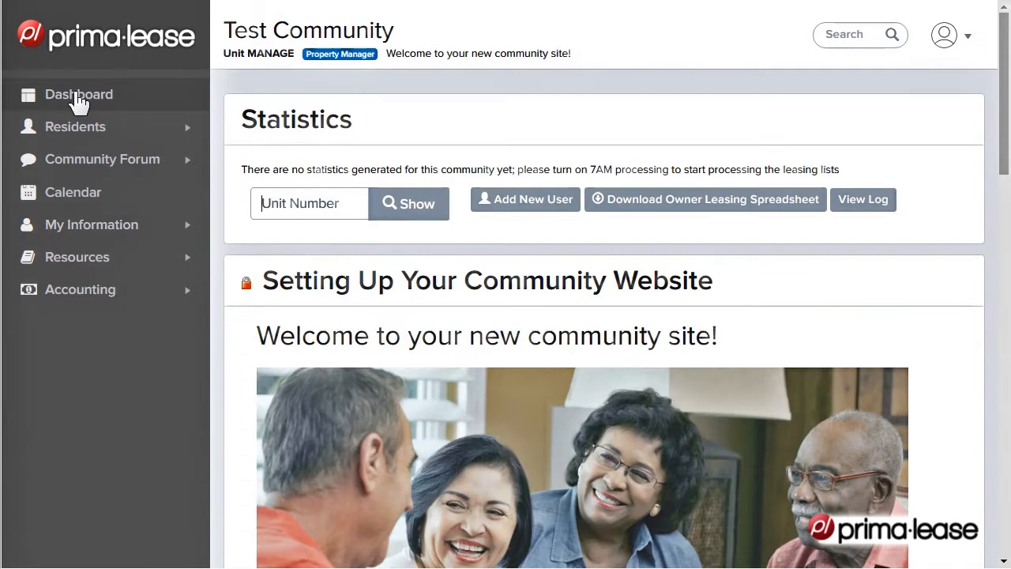
pyautogui.scroll(-15, 938, 308)
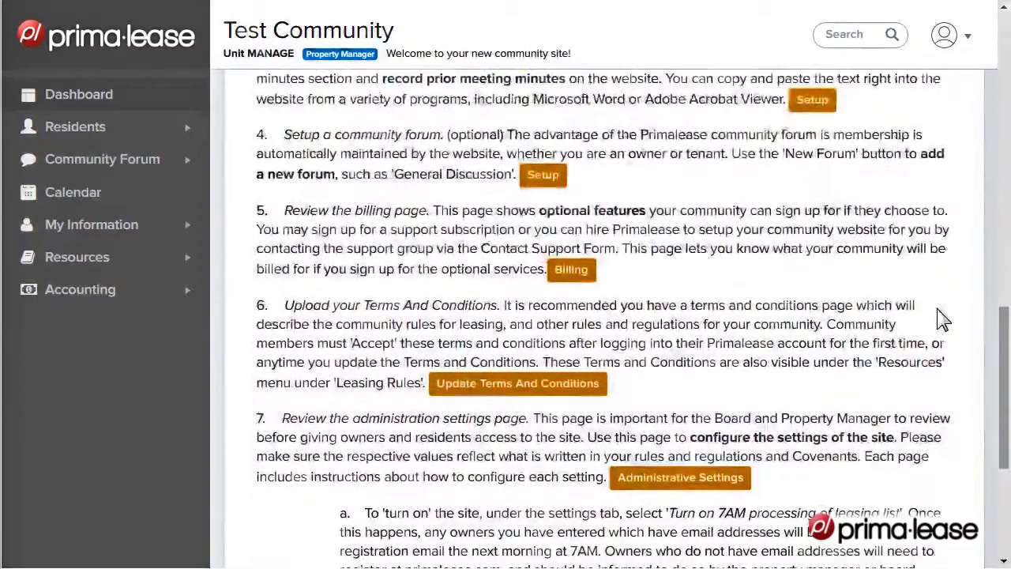
pyautogui.scroll(-3, 938, 312)
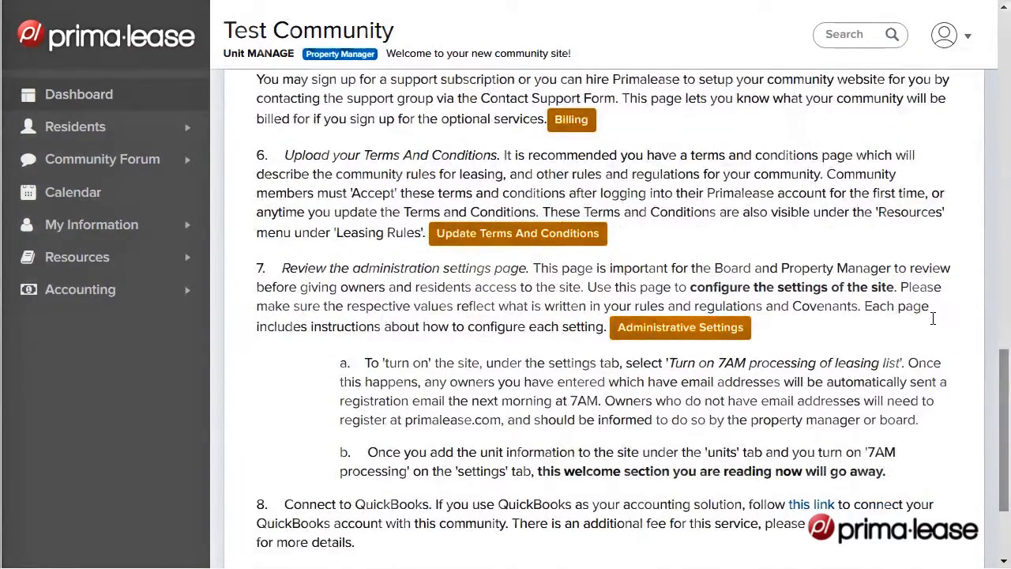
pyautogui.scroll(-3, 916, 328)
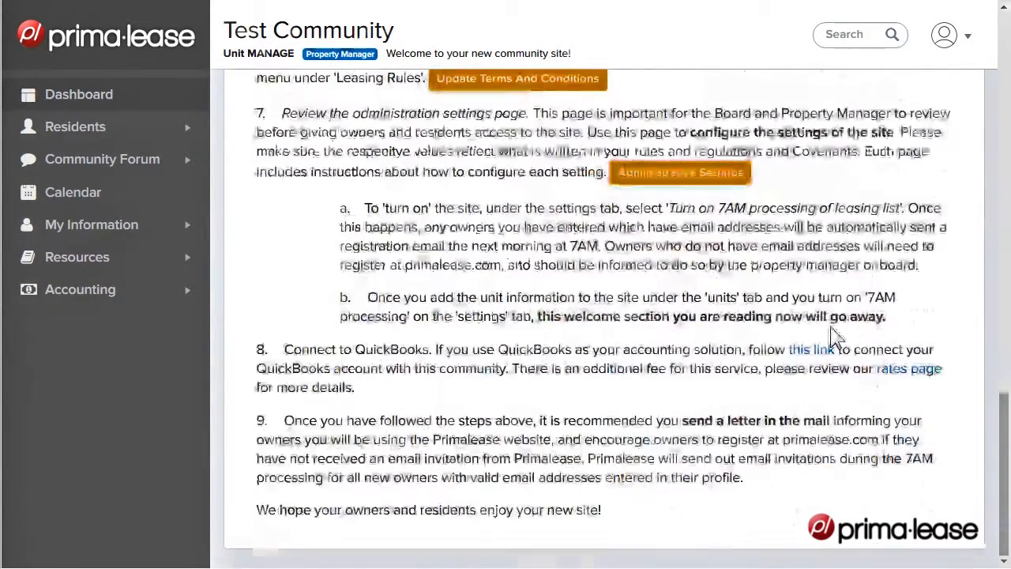
pyautogui.moveTo(283, 421); pyautogui.dragTo(555, 429)
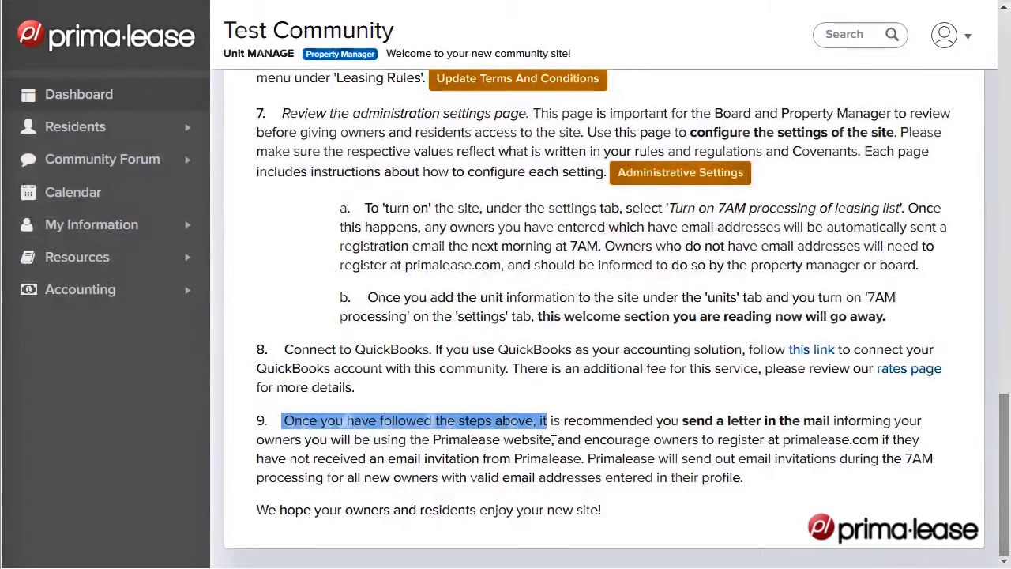
pyautogui.click(686, 410)
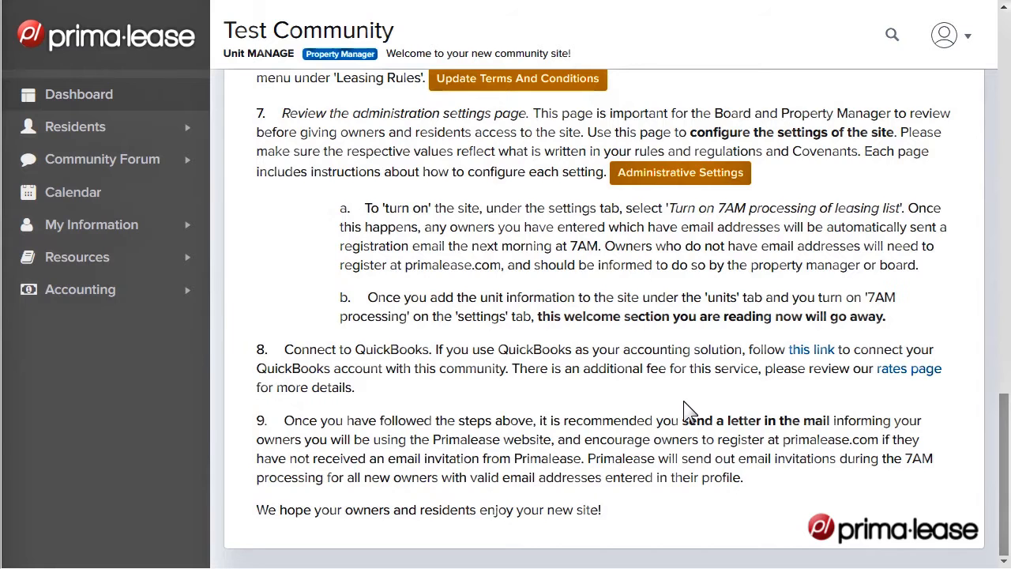
# View the list of communities and roles available to the account, and close it again
pyautogui.scroll(10, 686, 411)
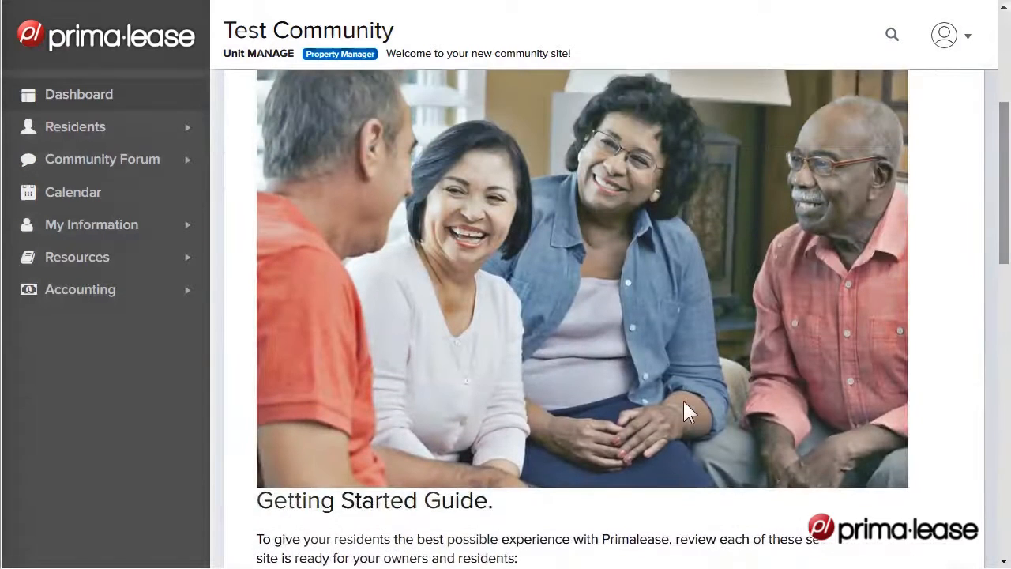
pyautogui.scroll(2, 686, 411)
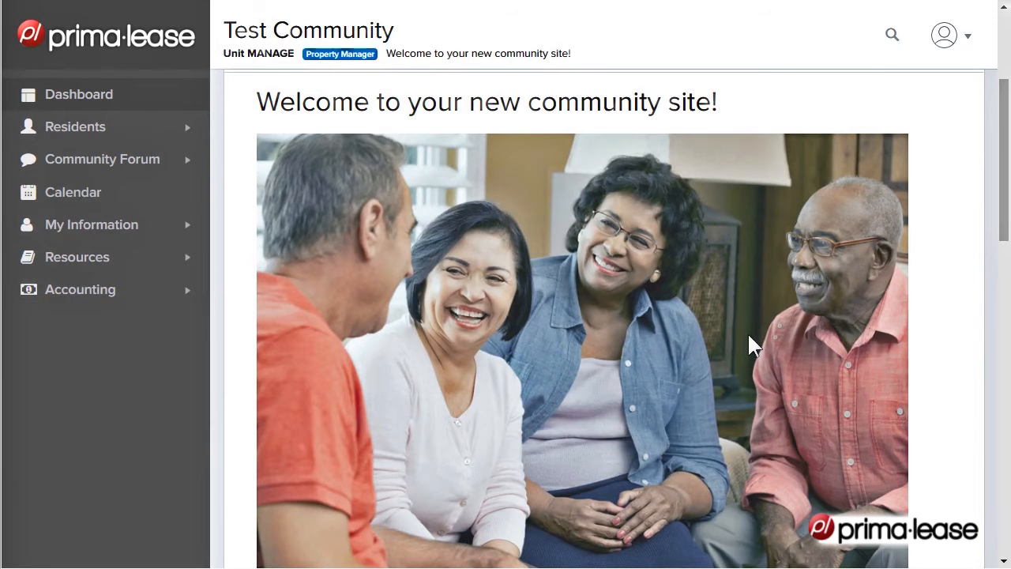
pyautogui.click(972, 39)
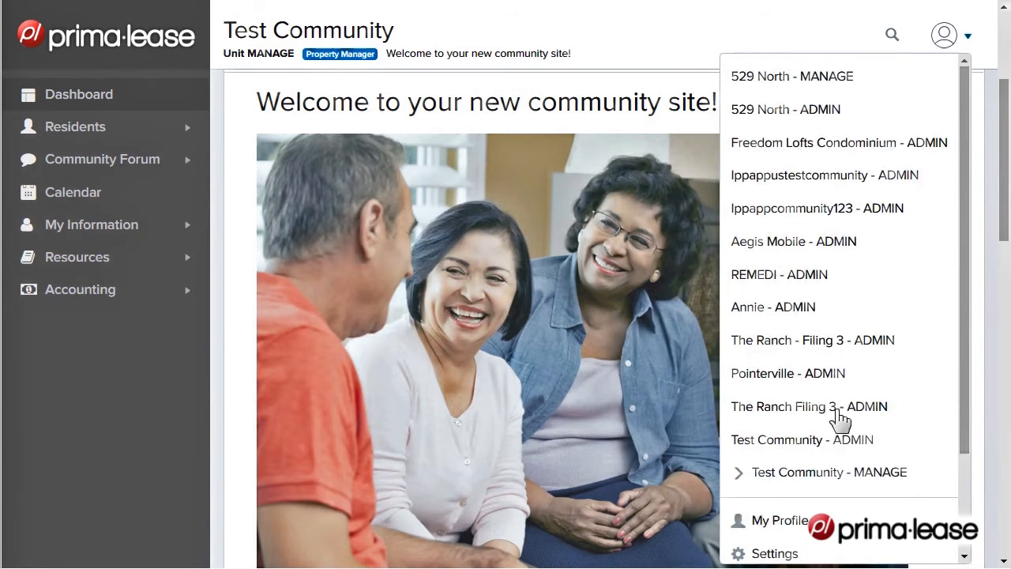
pyautogui.click(971, 41)
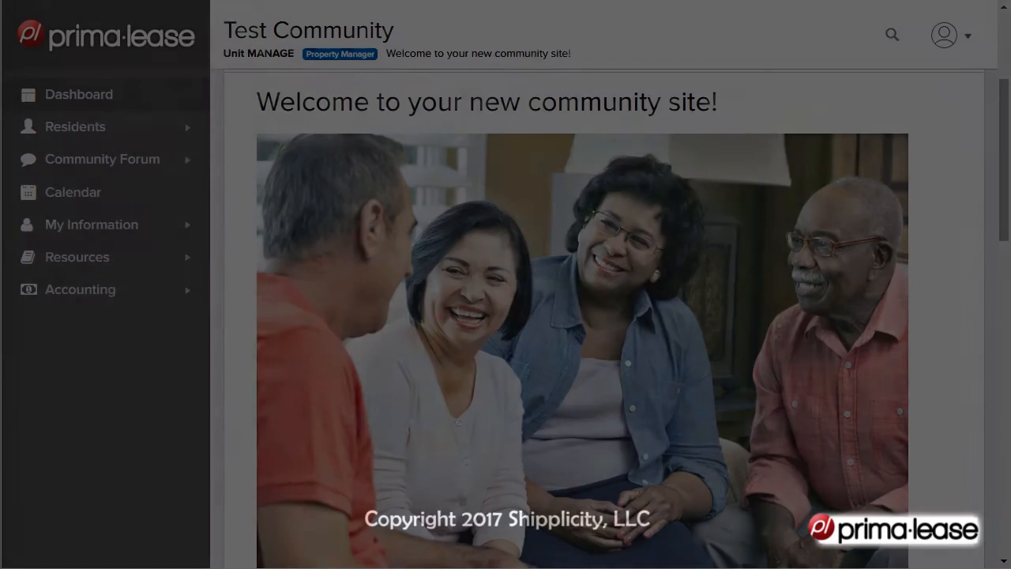